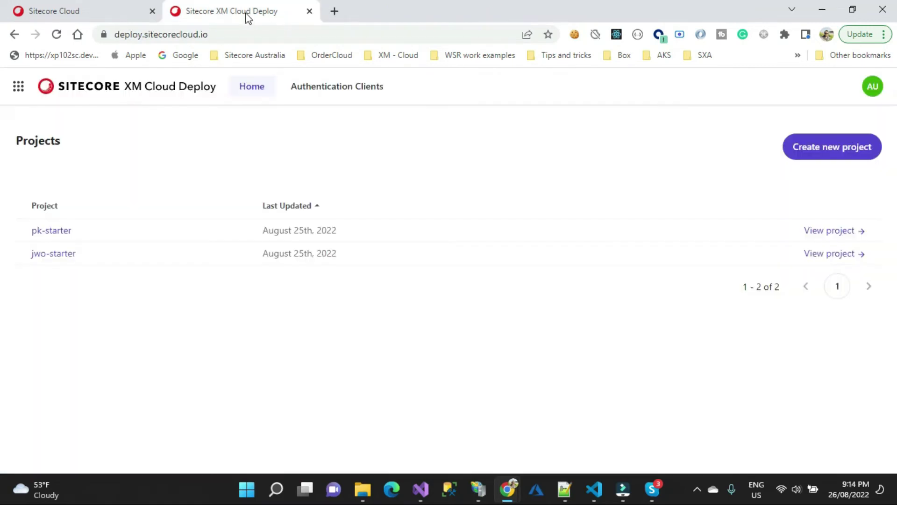
- Bring the Sitecore Cloud portal home tab to the front
click(91, 11)
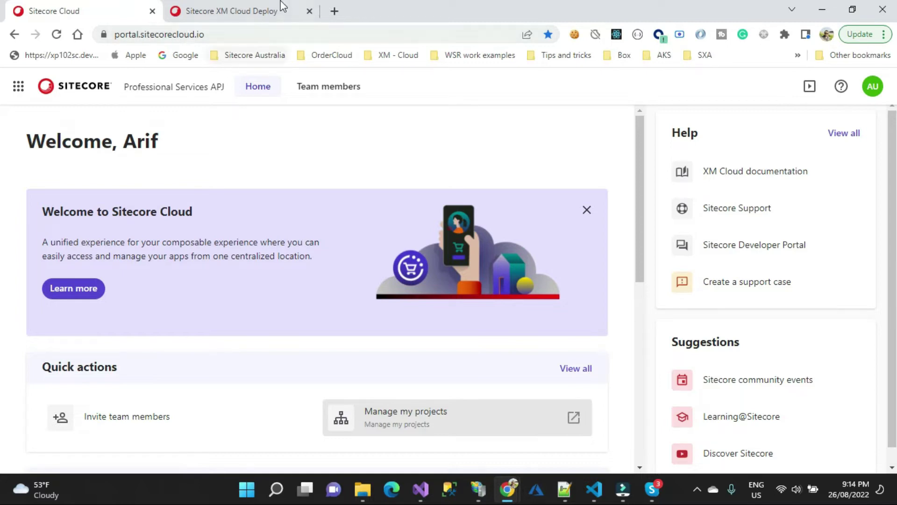
- Switch between the portal and XM Cloud Deploy, ending on the pk-starter/jwo-starter projects list
click(220, 10)
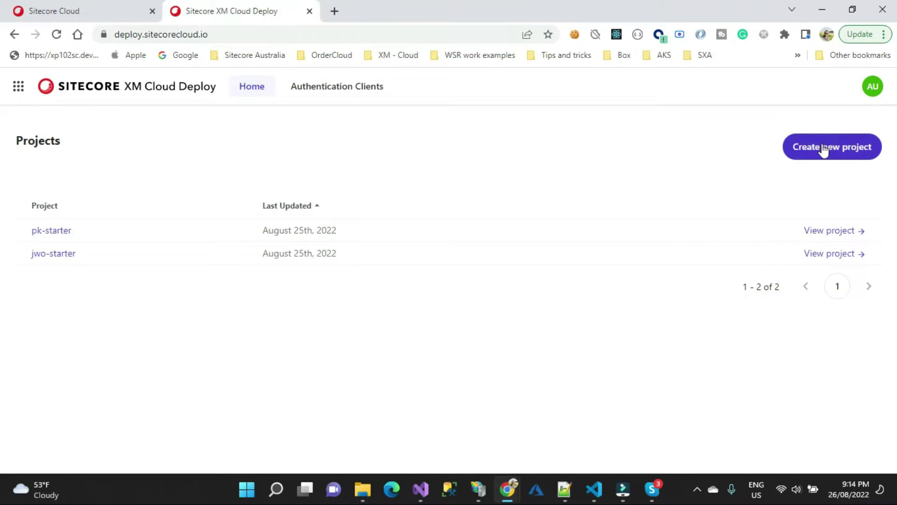
click(140, 11)
scroll(357, 210, down, 5)
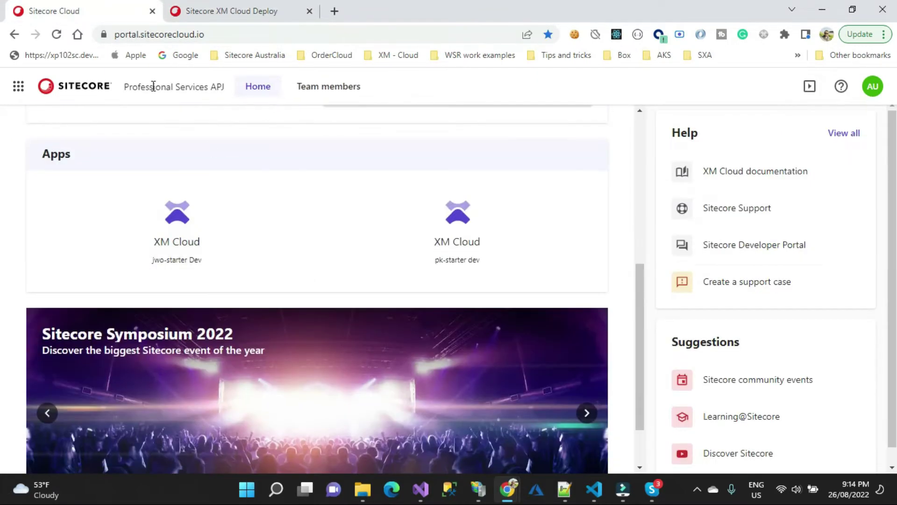
scroll(332, 243, down, 1)
scroll(334, 251, up, 6)
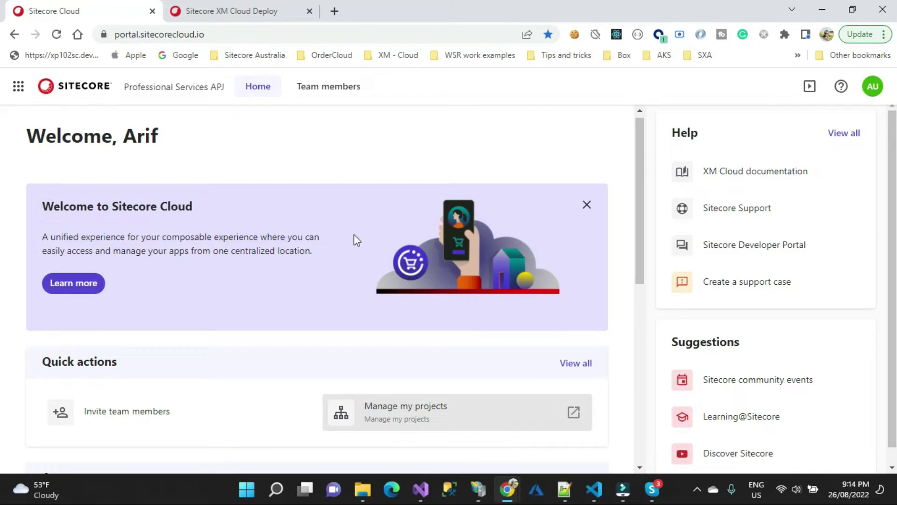
click(273, 8)
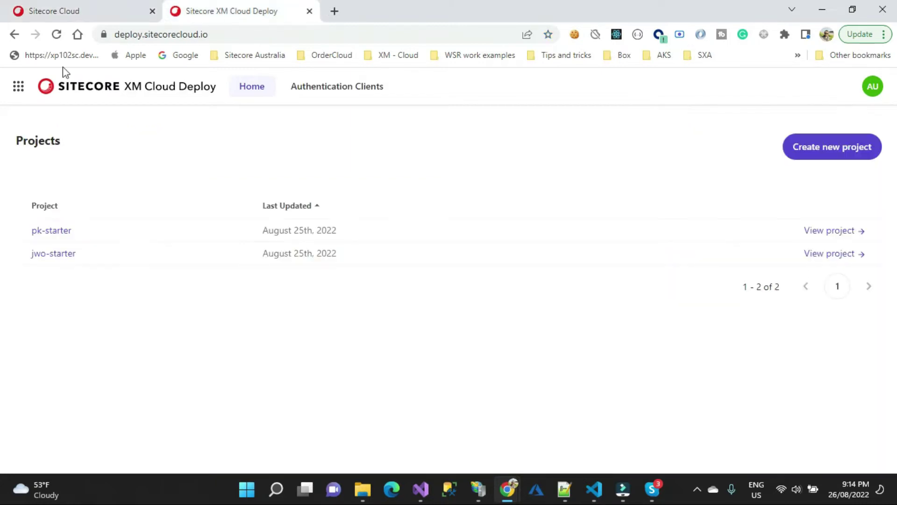
click(103, 17)
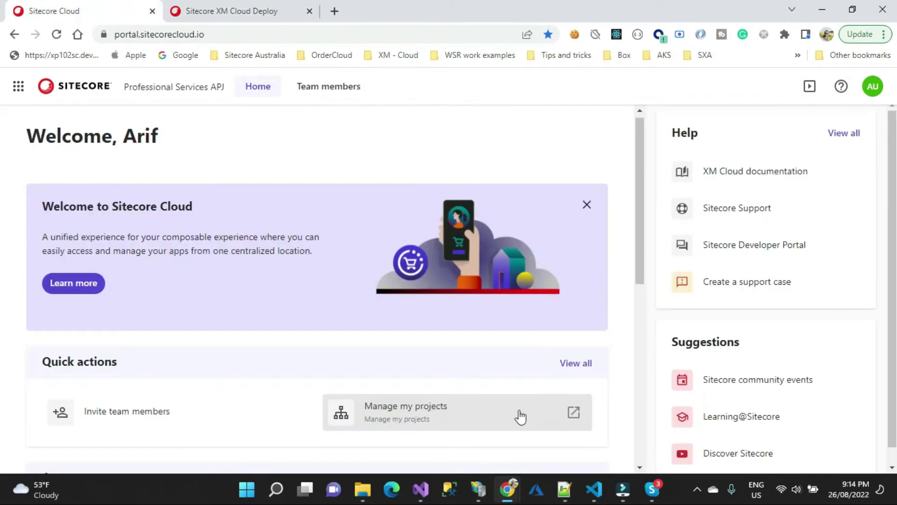
click(246, 7)
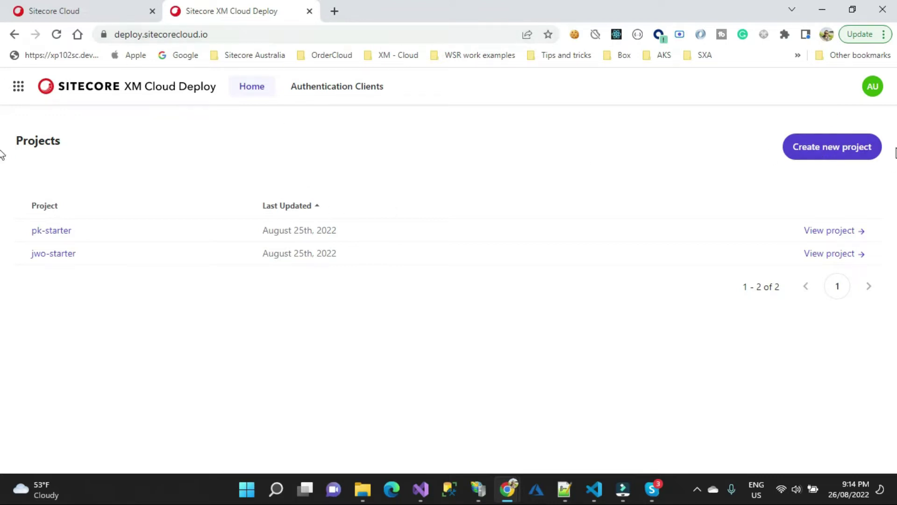
- Start a new project from a starter template and choose the PLAY! Summit demo
click(841, 154)
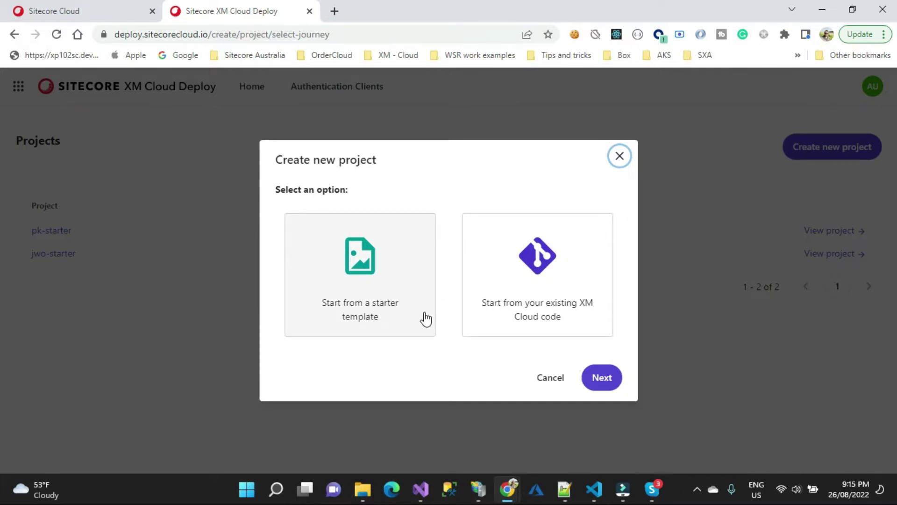
click(360, 284)
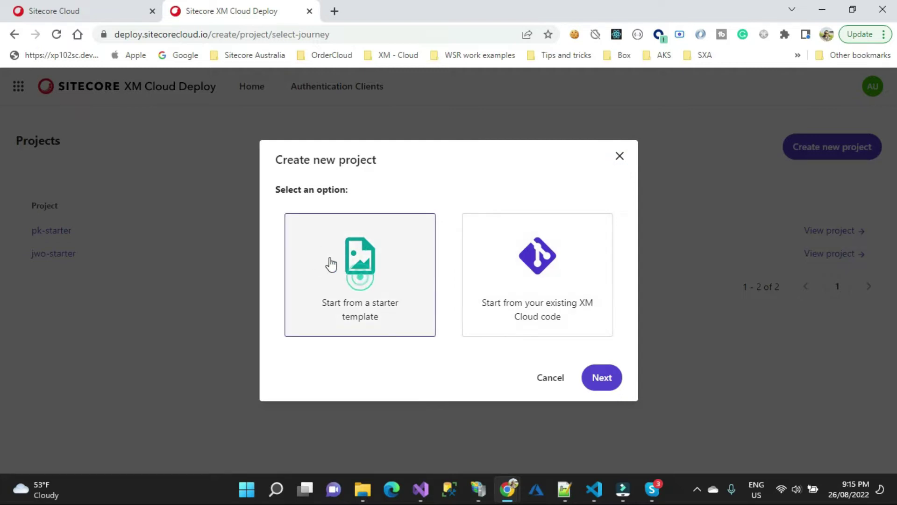
click(601, 377)
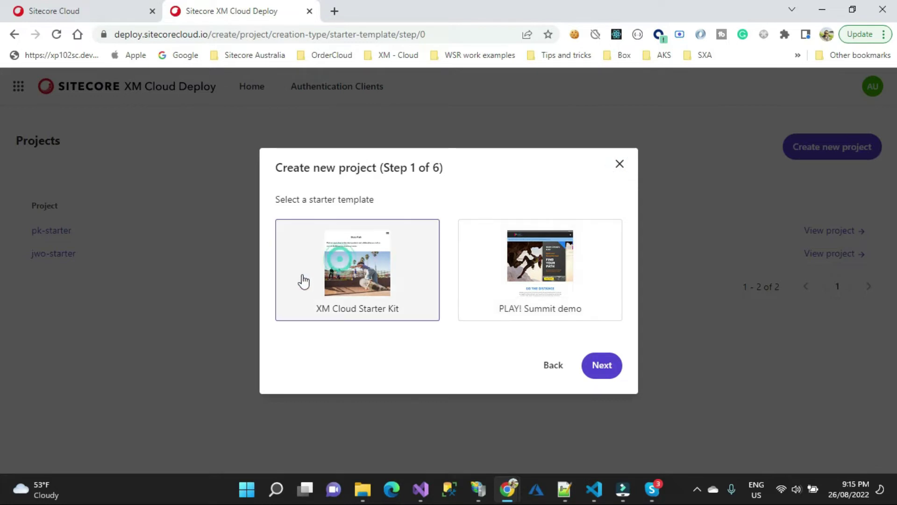
click(533, 259)
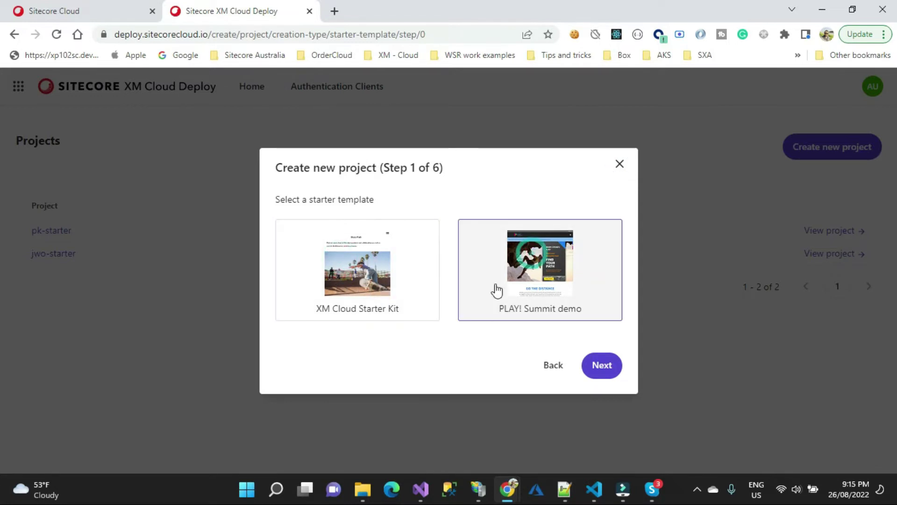
- Name the new project SummitDemoApp
click(601, 365)
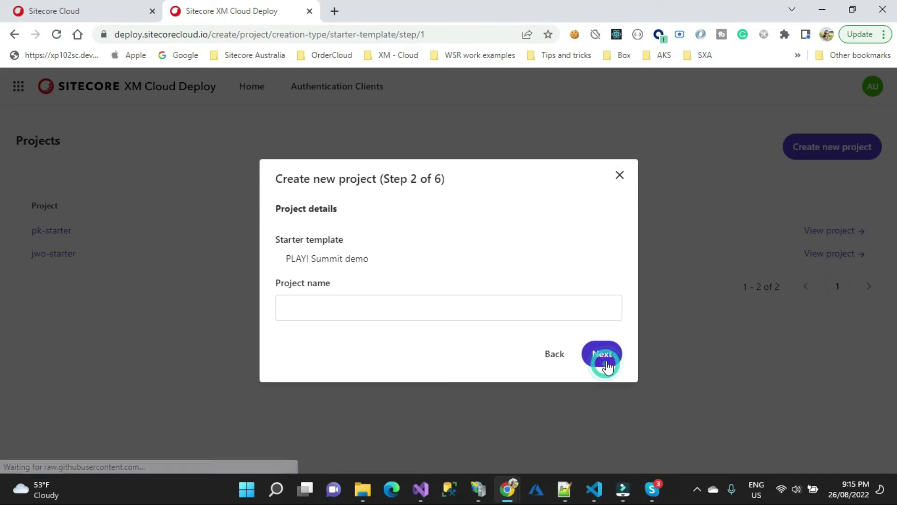
click(336, 306)
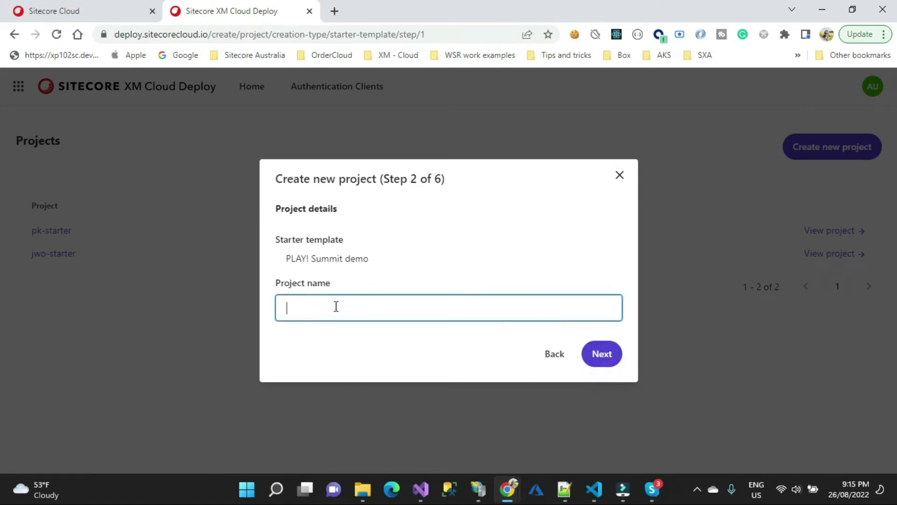
text(SummitDemoApp)
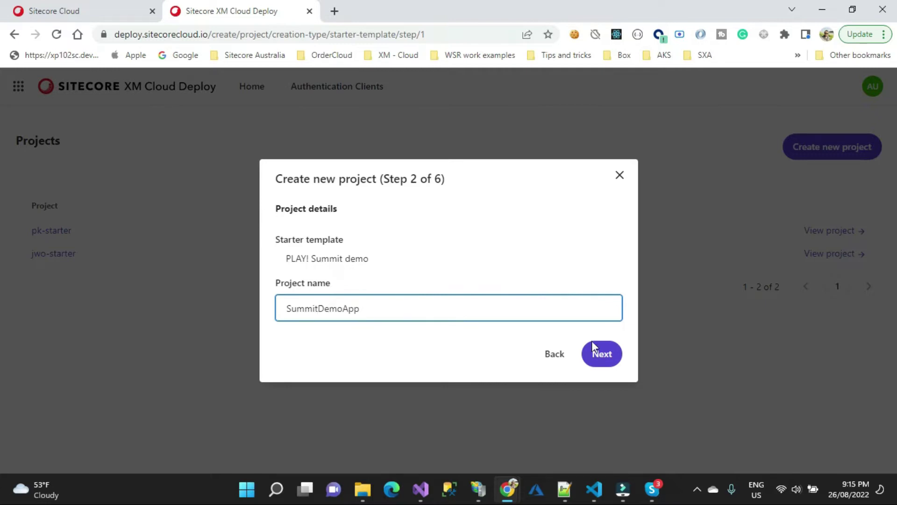
- Use GitHub for the repository, with the existing GitHub connection
click(607, 358)
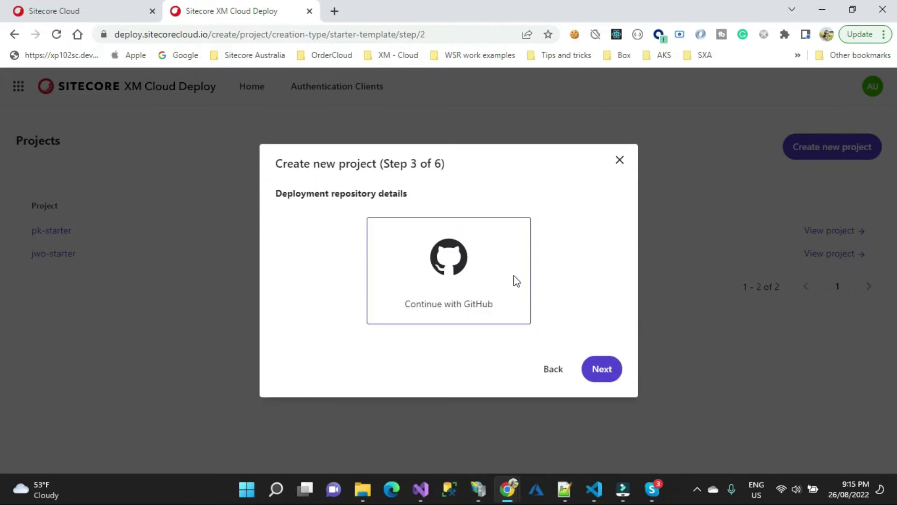
click(464, 273)
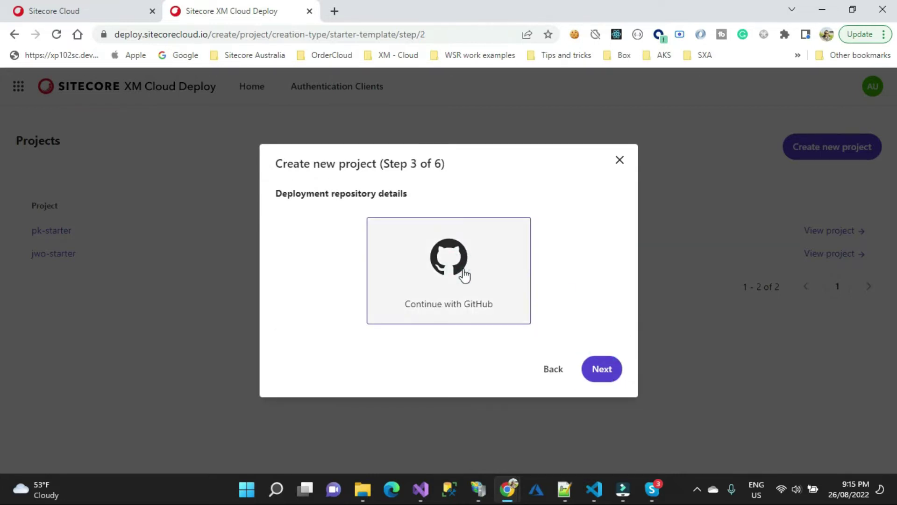
click(606, 373)
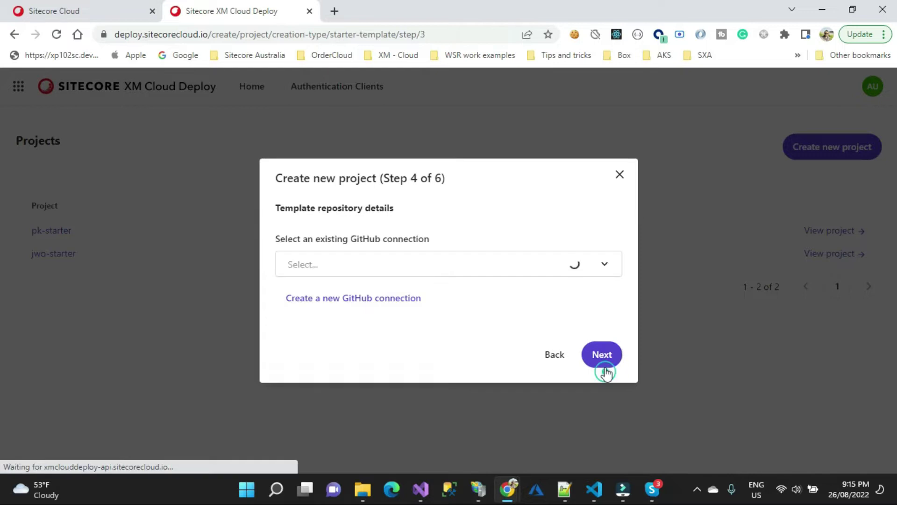
click(377, 253)
click(326, 320)
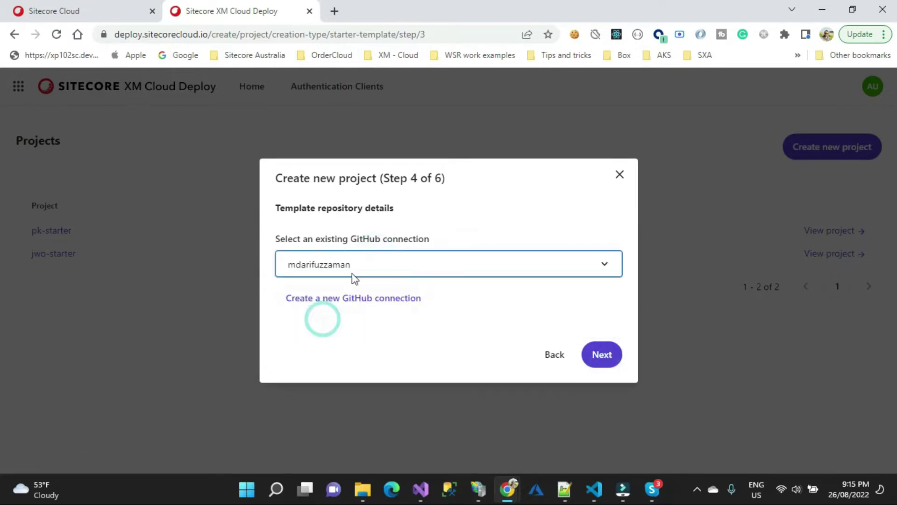
click(608, 358)
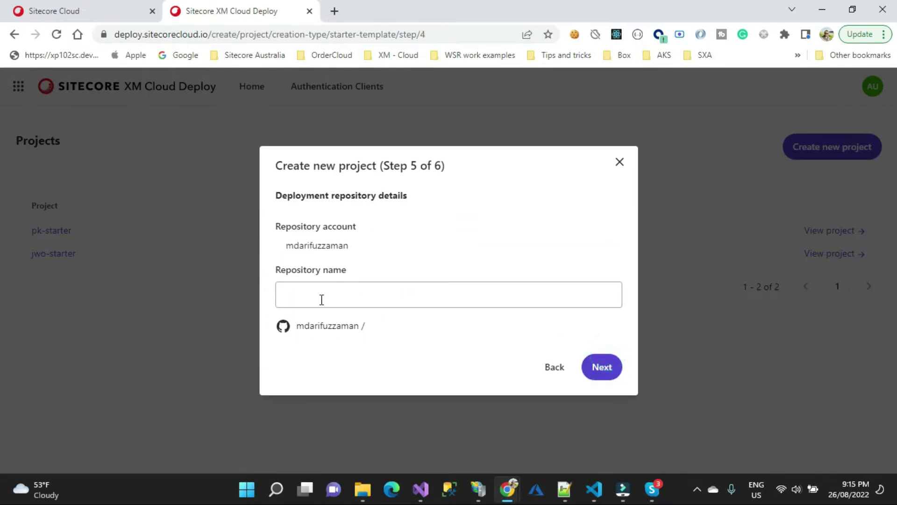
- Name the repository SummitDemoApp, name the dev environment, and enable deployment on commit
click(321, 297)
text(Summit)
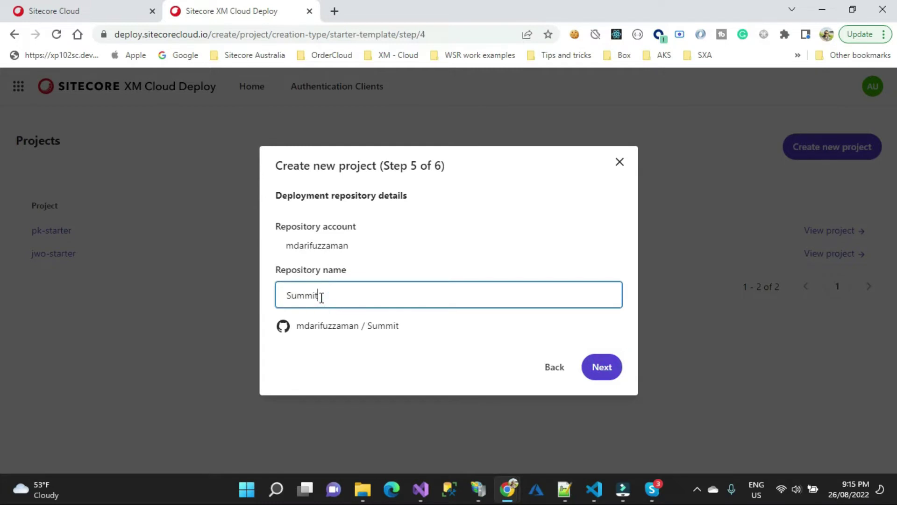
text(DemoApp)
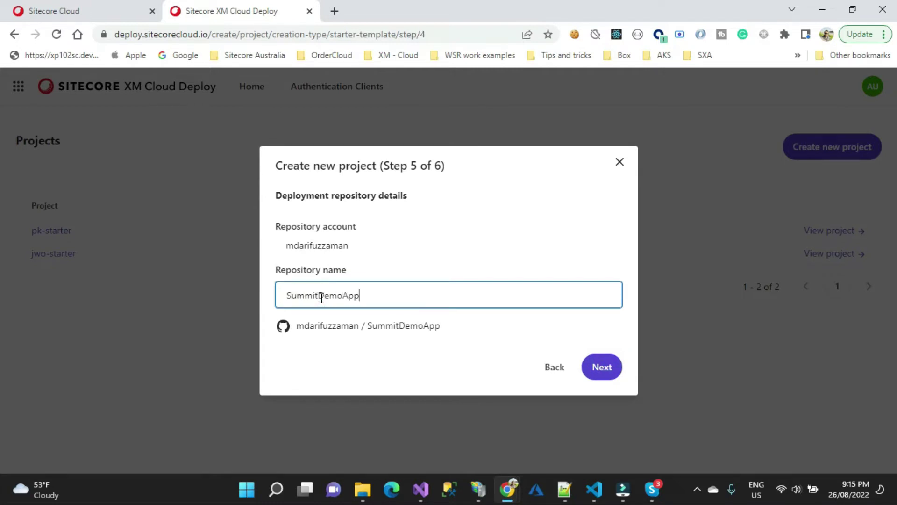
click(602, 368)
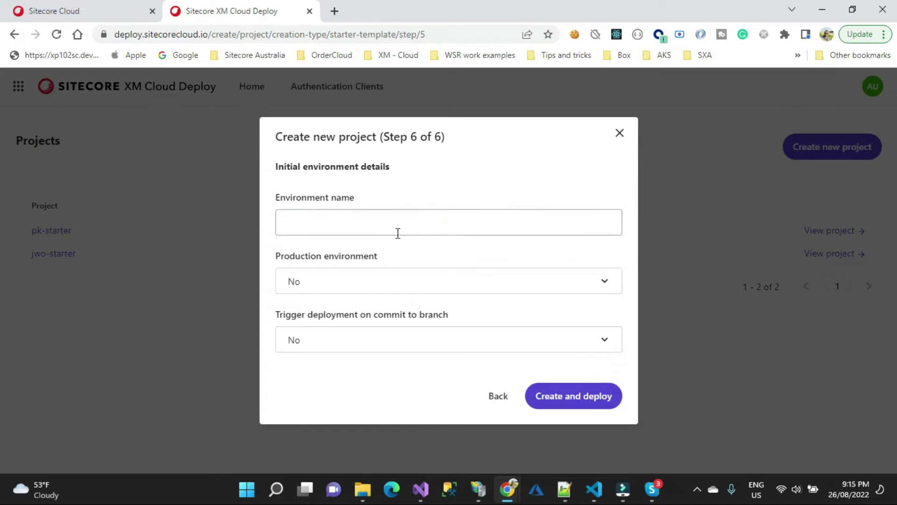
click(396, 229)
text(arif)
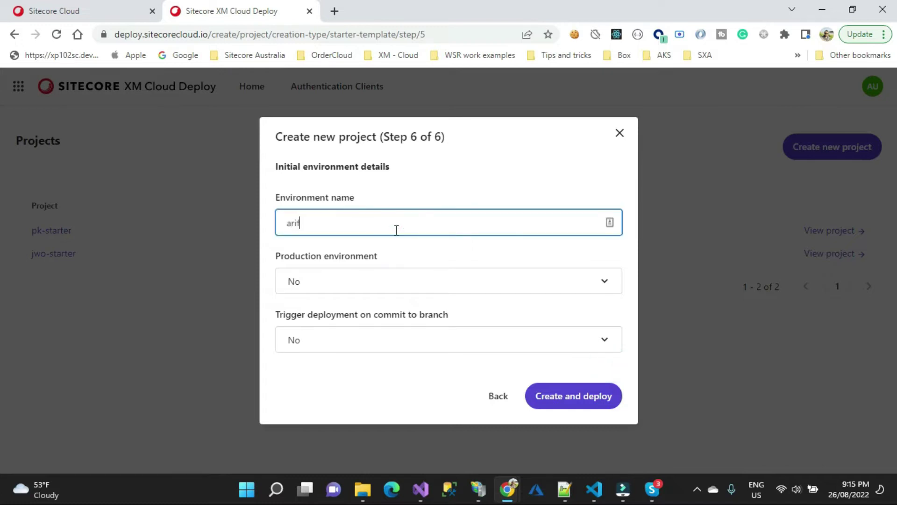
text(_dev_env)
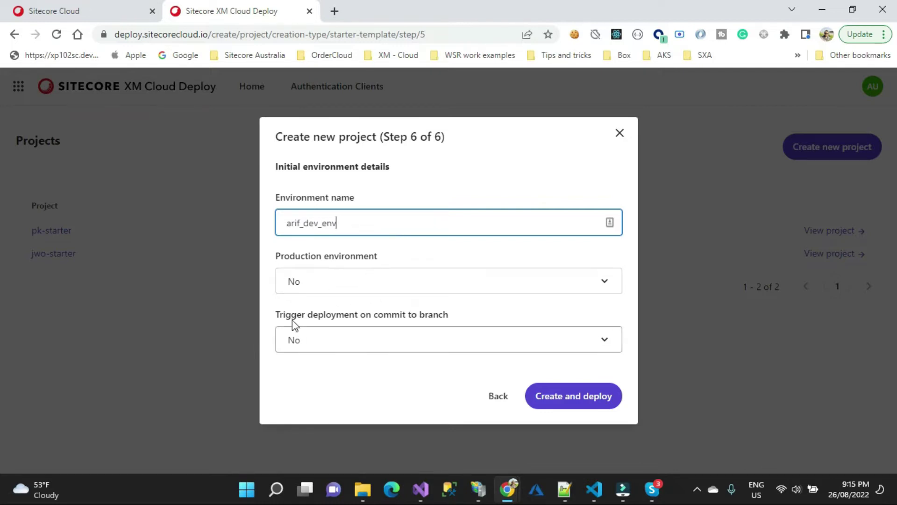
click(315, 340)
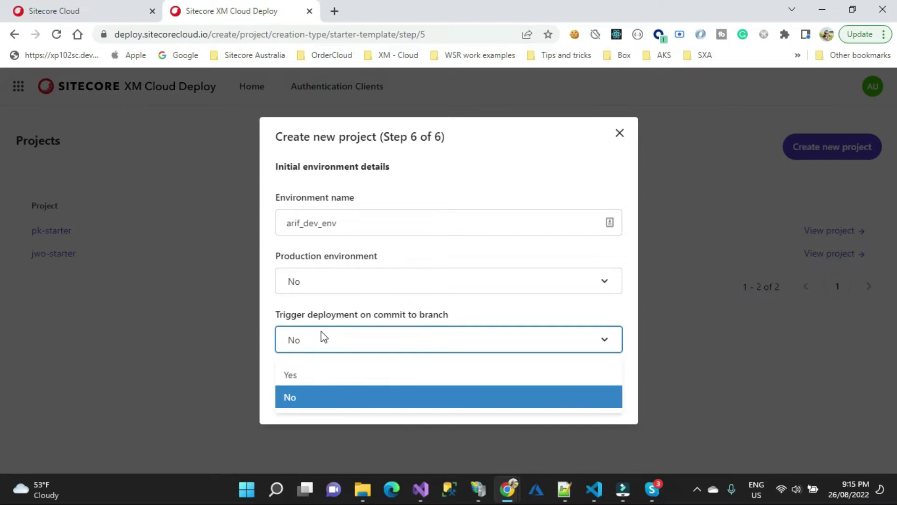
click(303, 375)
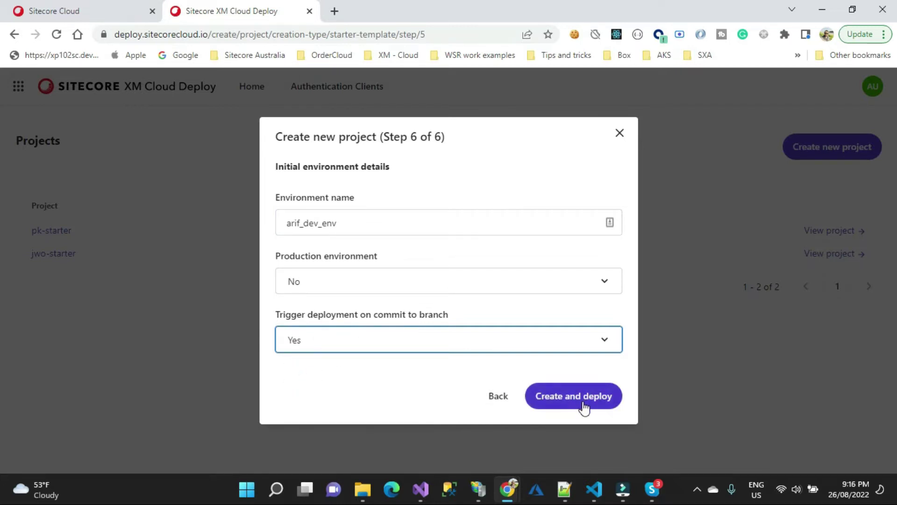
- Create and deploy SummitDemoApp, waiting until provisioning, build and deployment complete
click(580, 401)
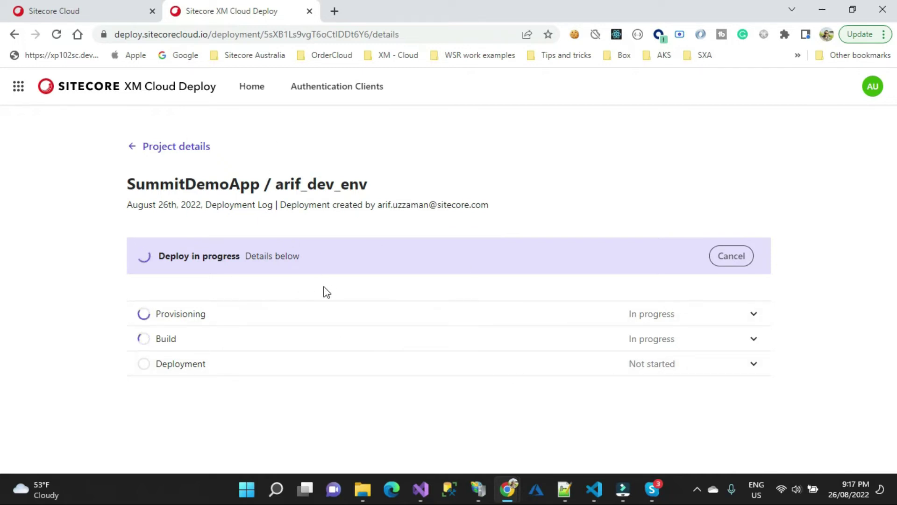
click(698, 487)
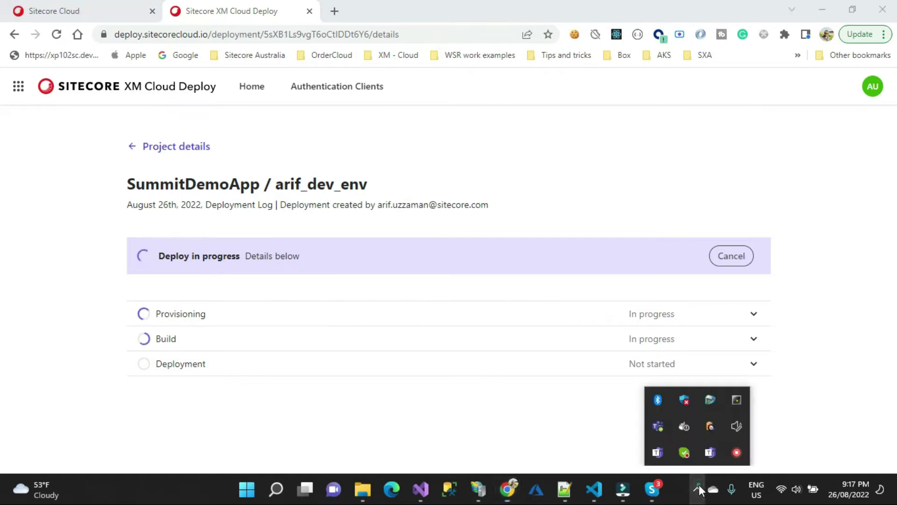
right_click(739, 449)
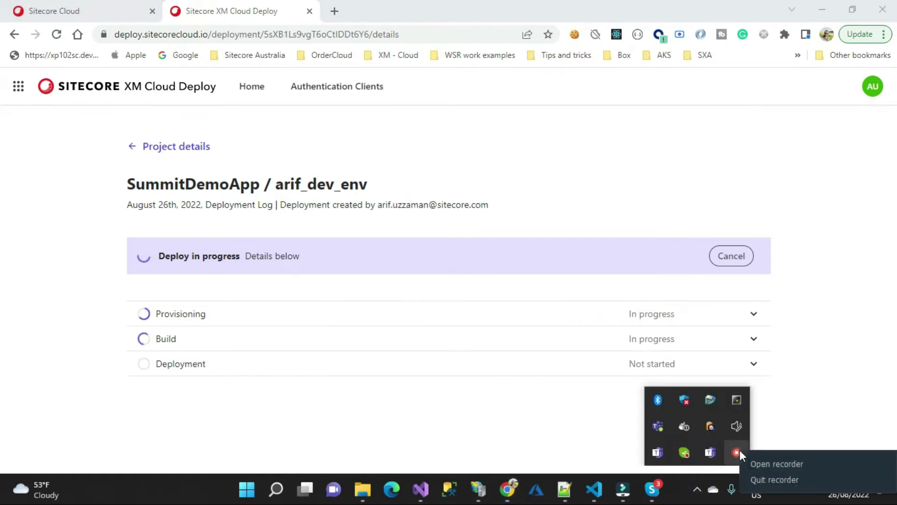
click(776, 481)
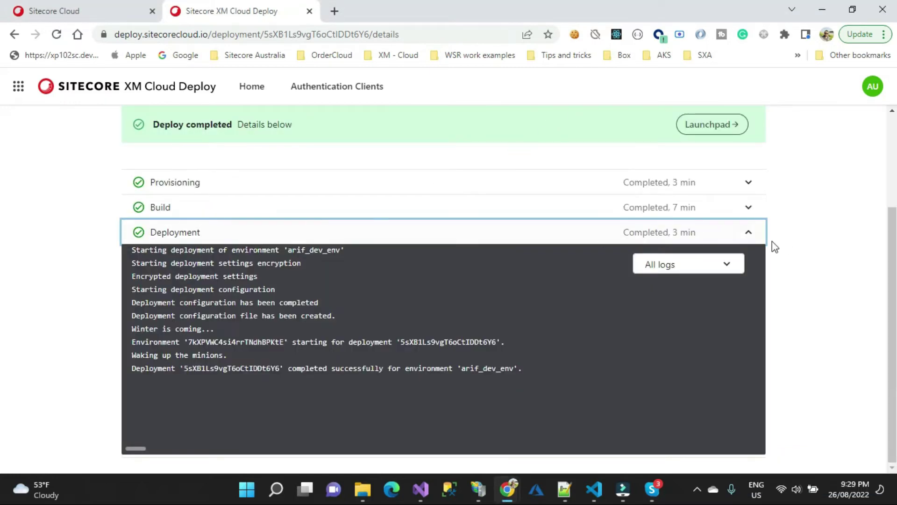
- Collapse the Deployment row of the deployment log
click(750, 234)
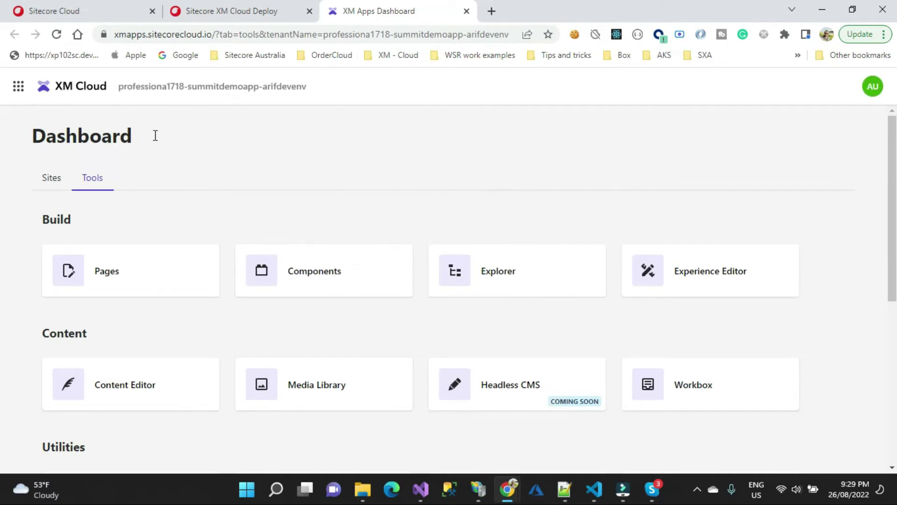
- Open the dashboard's Content Editor tile in a new browser tab
scroll(316, 190, down, 4)
scroll(404, 198, up, 4)
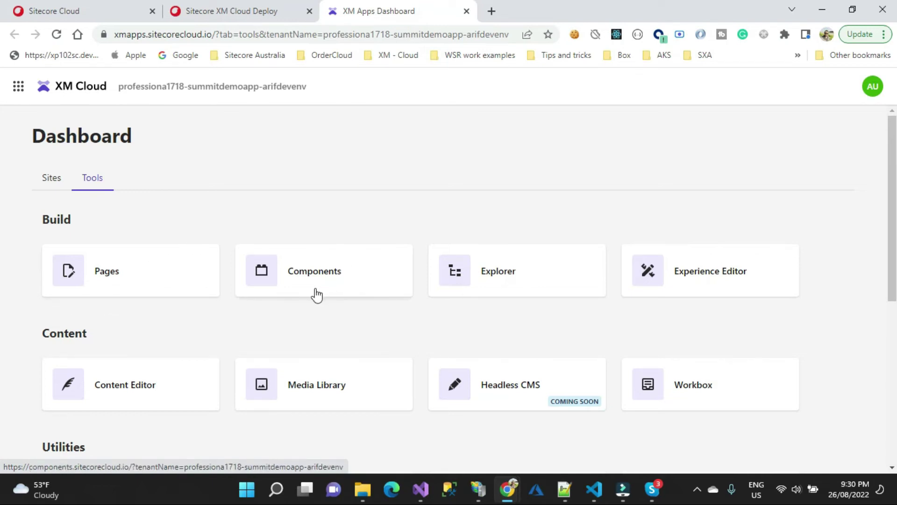
scroll(313, 277, down, 1)
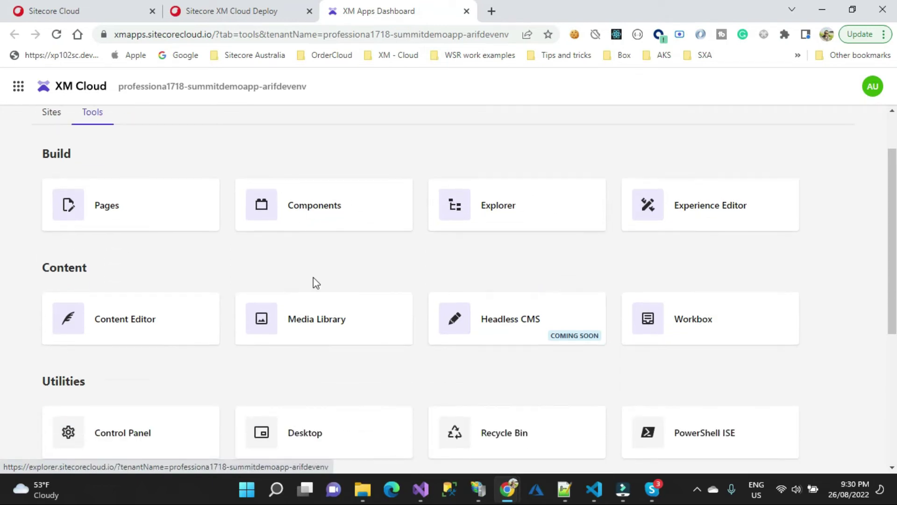
right_click(173, 314)
click(219, 162)
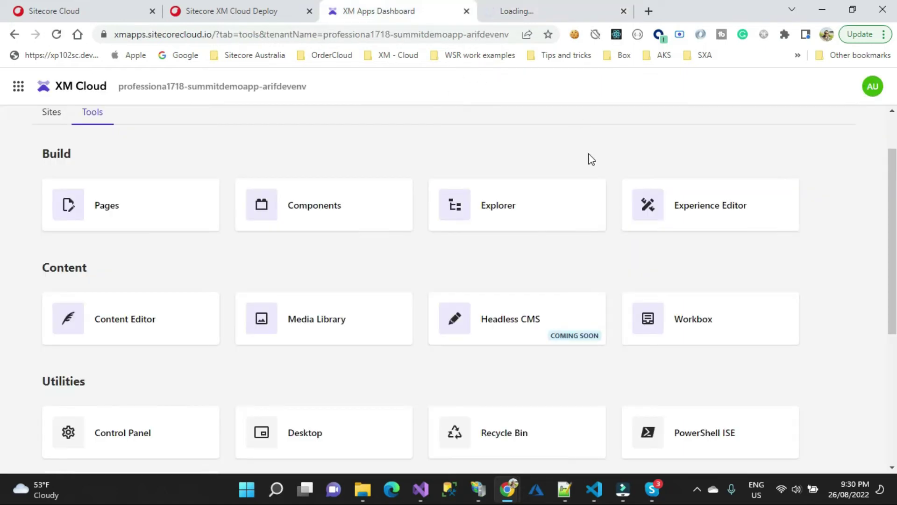
scroll(591, 159, down, 3)
- Widen the content tree, then select and expand the PLAY Website item
click(530, 12)
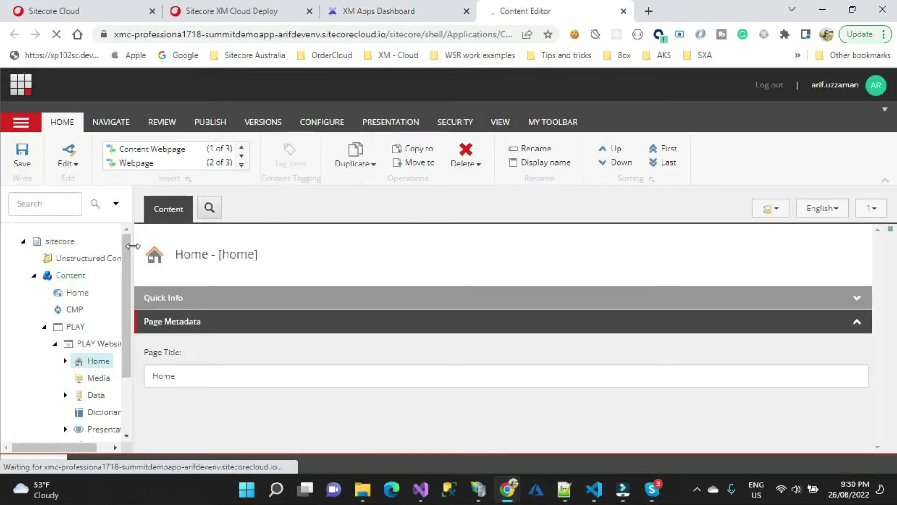
drag(133, 246, 291, 253)
scroll(172, 307, down, 1)
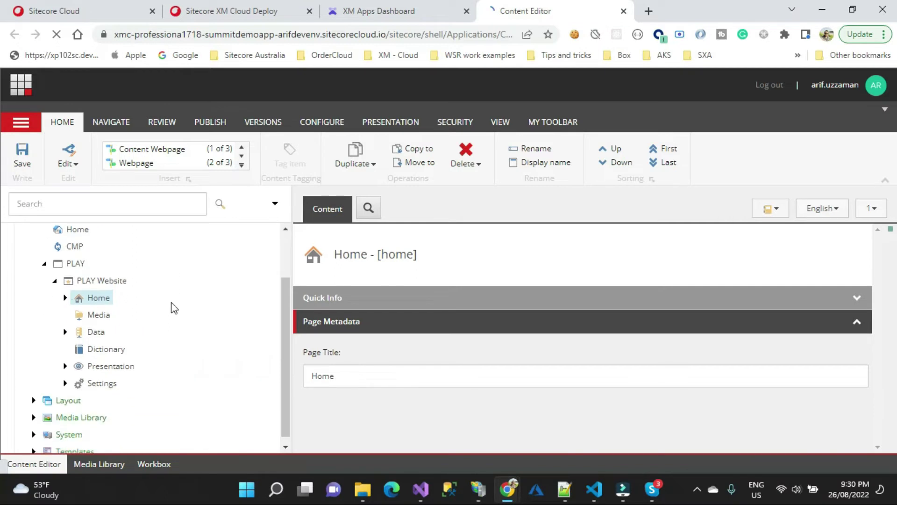
click(54, 279)
click(87, 345)
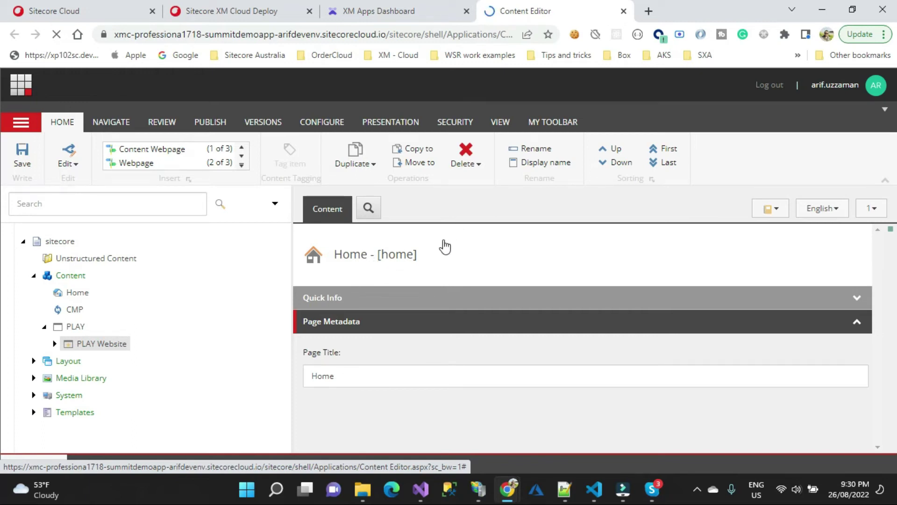
click(52, 344)
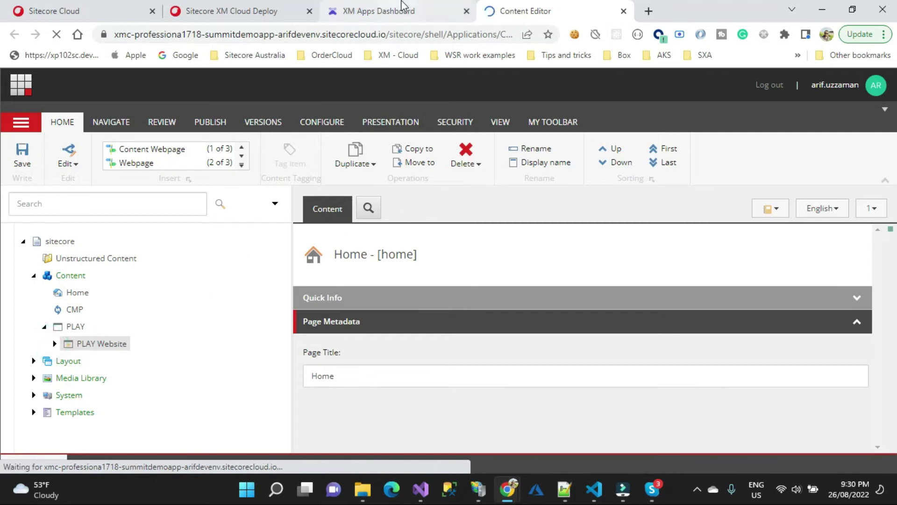
click(402, 6)
click(531, 12)
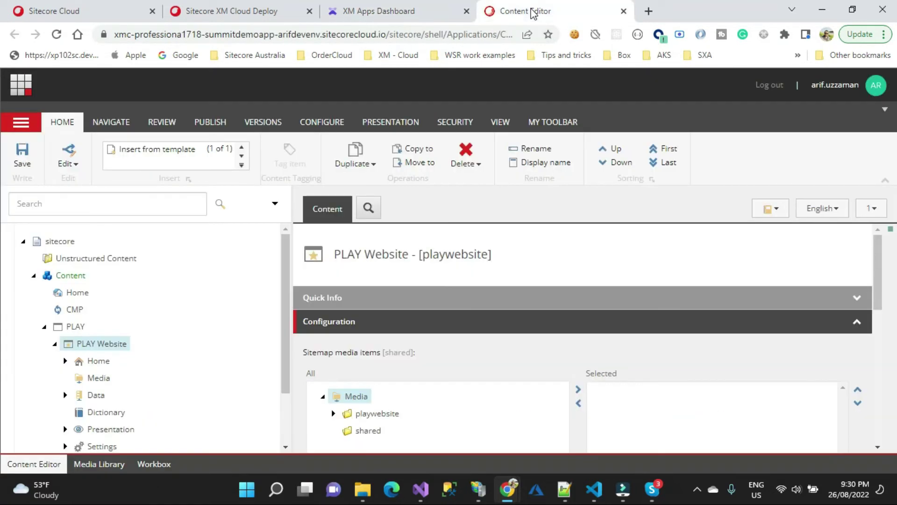
click(355, 10)
click(242, 7)
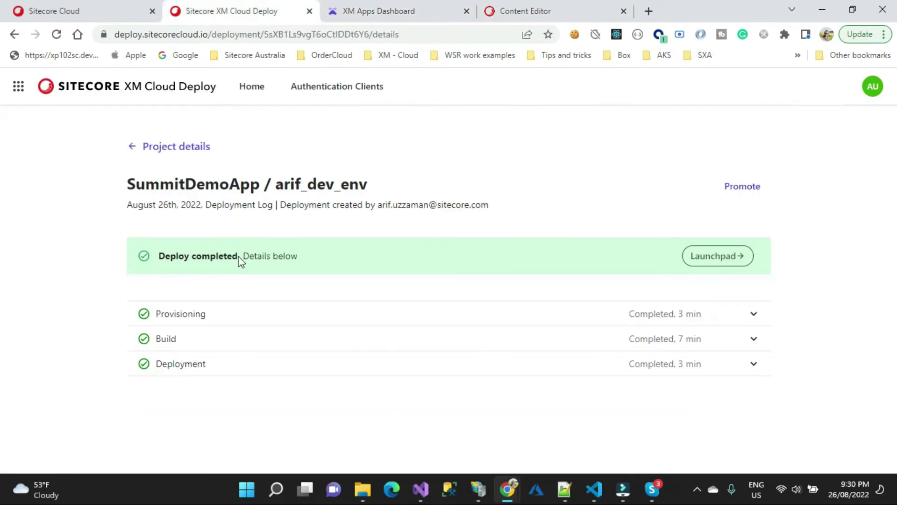
click(172, 146)
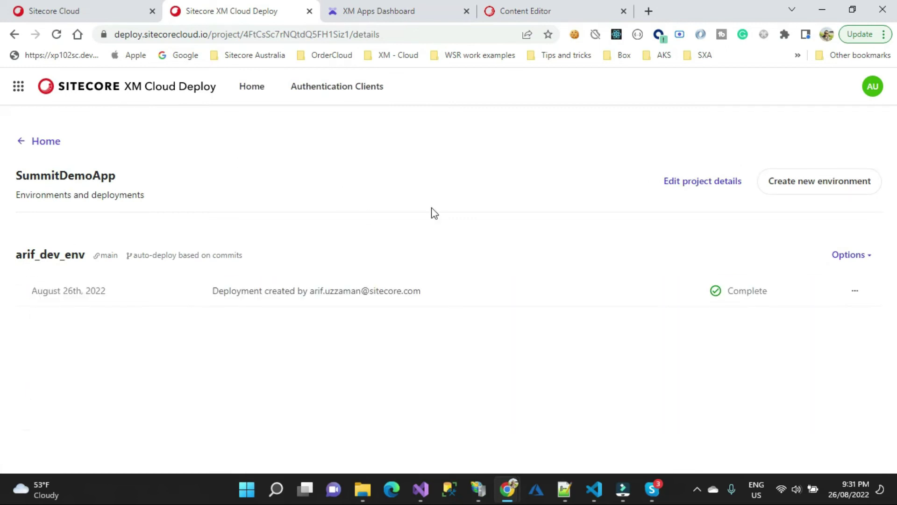
double_click(38, 255)
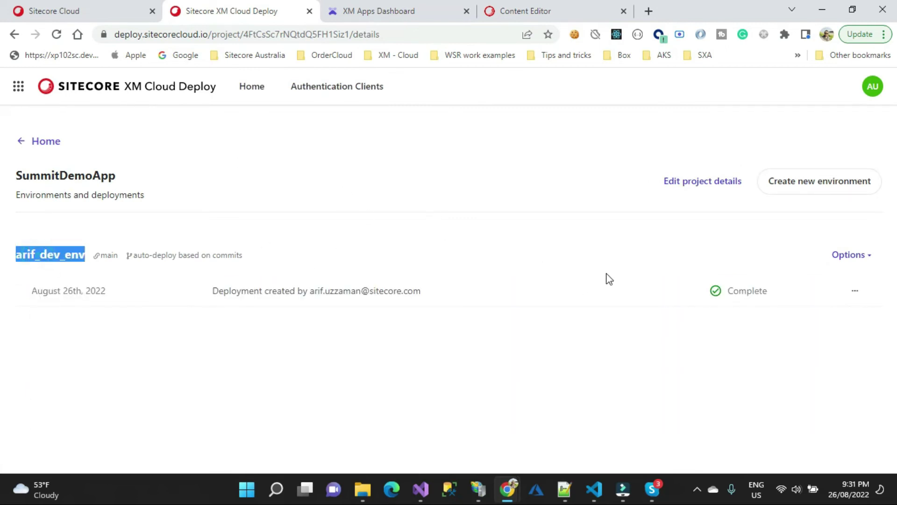
click(672, 221)
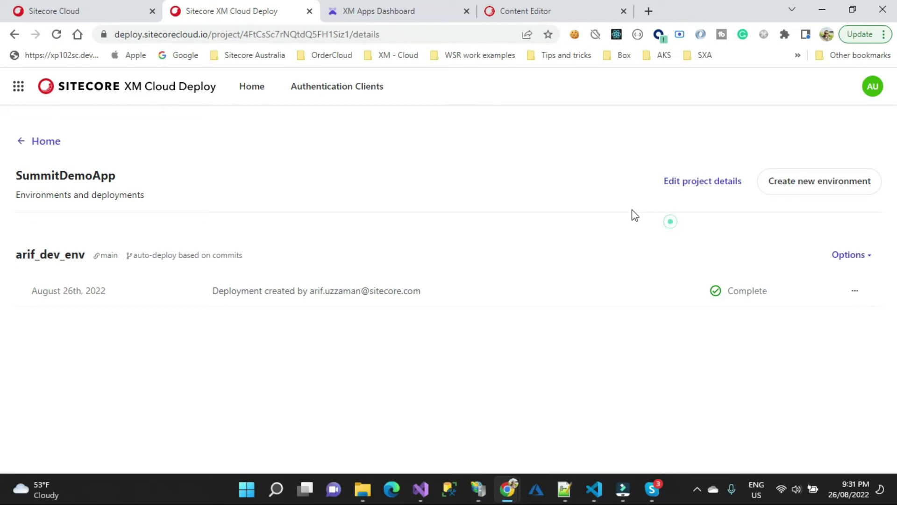
click(867, 260)
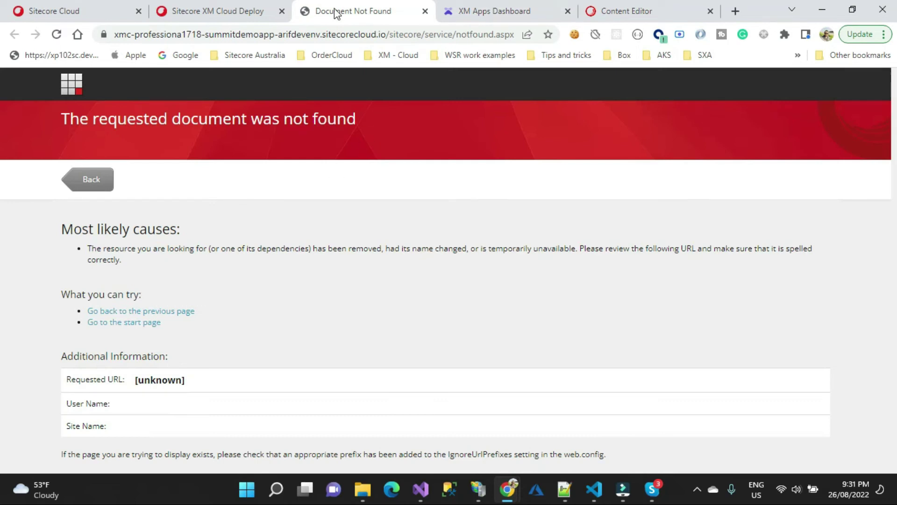
click(242, 5)
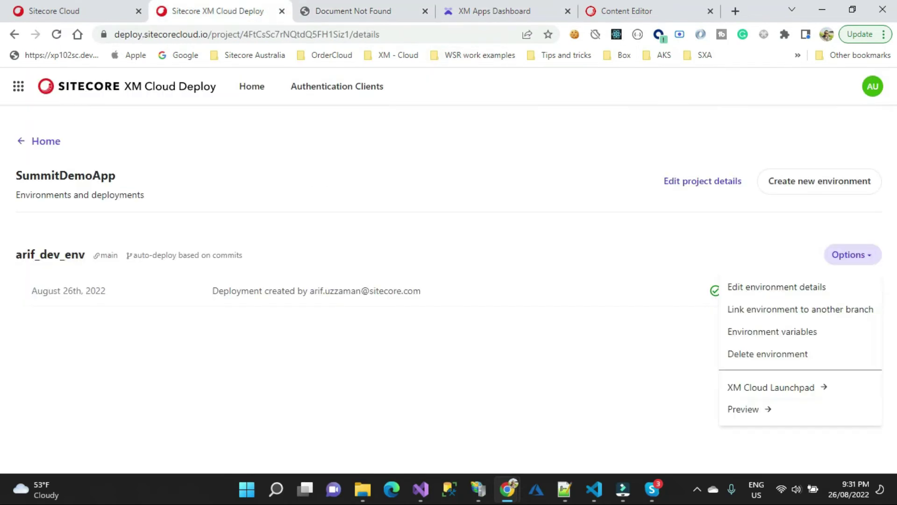
click(748, 410)
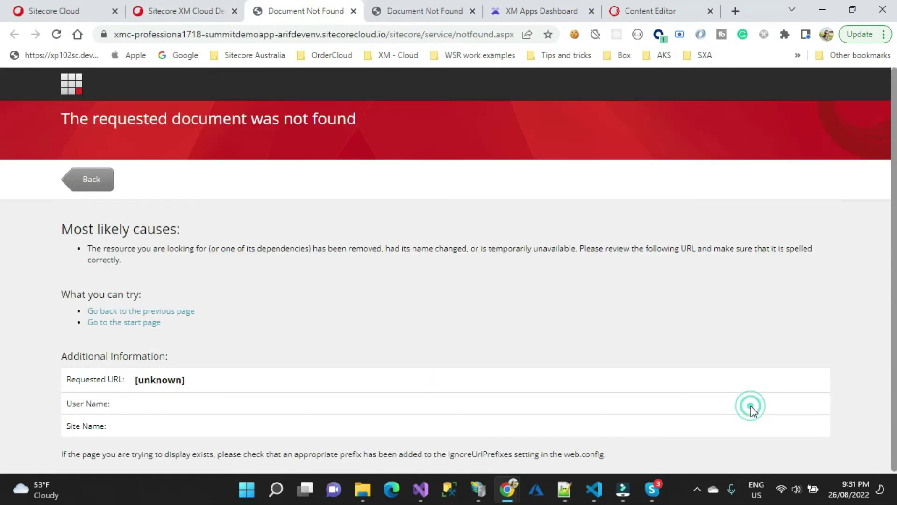
click(353, 11)
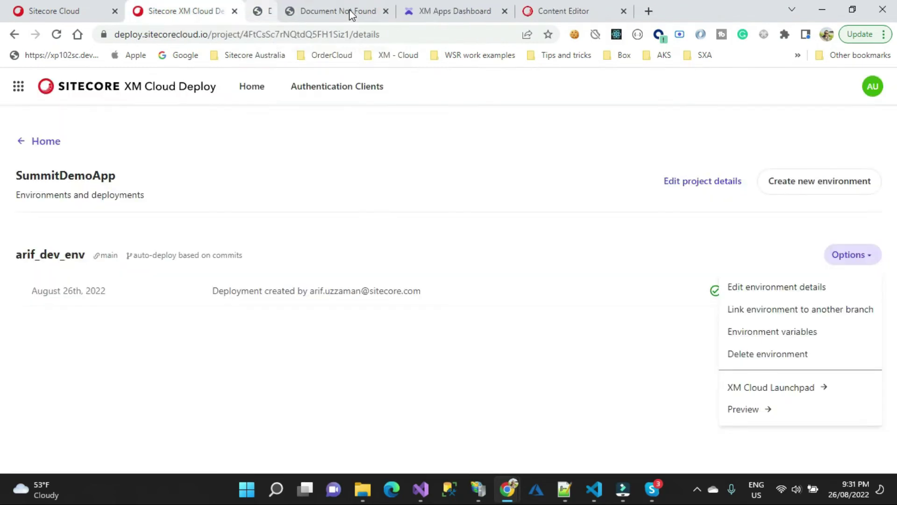
click(353, 11)
- Widen the content tree and open the Home item under PLAY Website
click(399, 10)
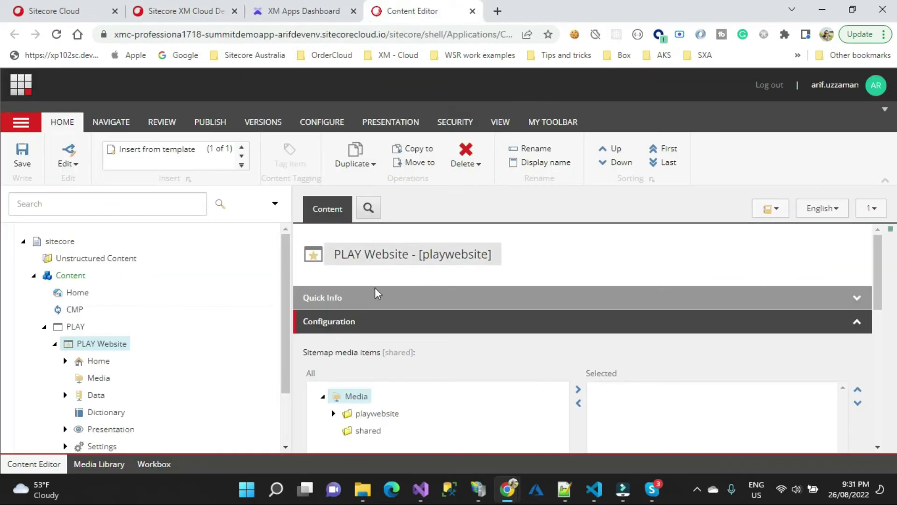
scroll(180, 320, down, 2)
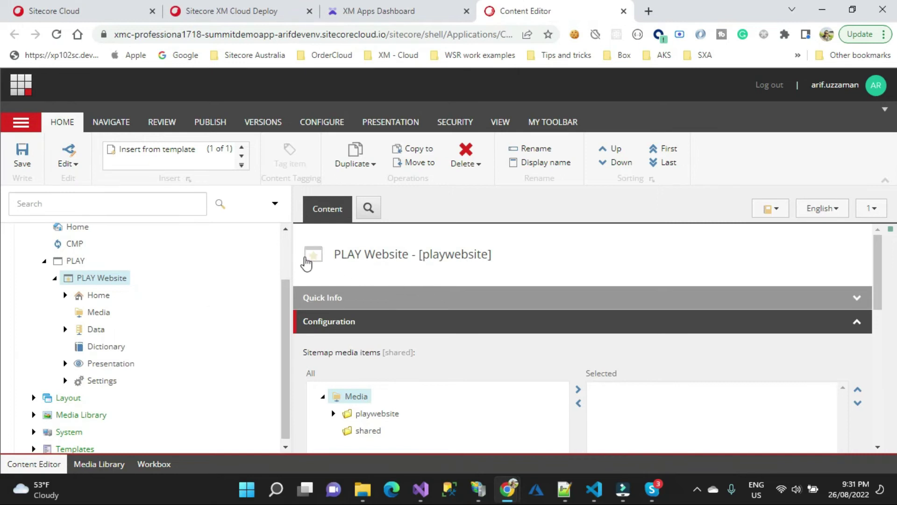
drag(291, 254, 334, 254)
click(65, 295)
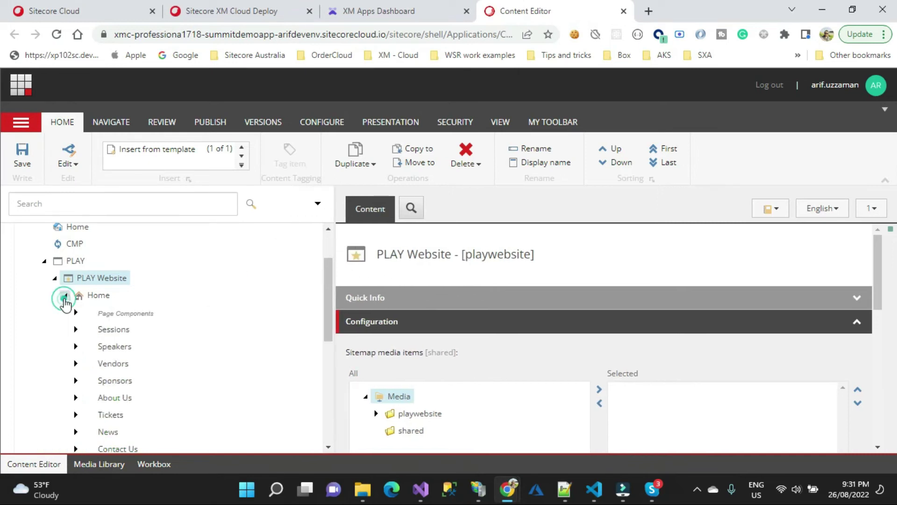
scroll(267, 284, down, 6)
scroll(144, 281, up, 4)
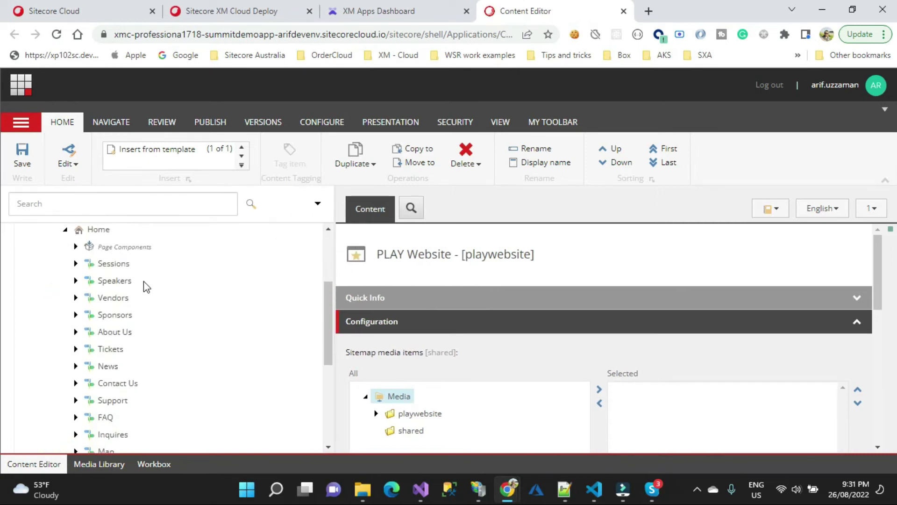
click(97, 230)
- Preview the Home item from the publishing commands, then collapse Home in the tree
click(217, 123)
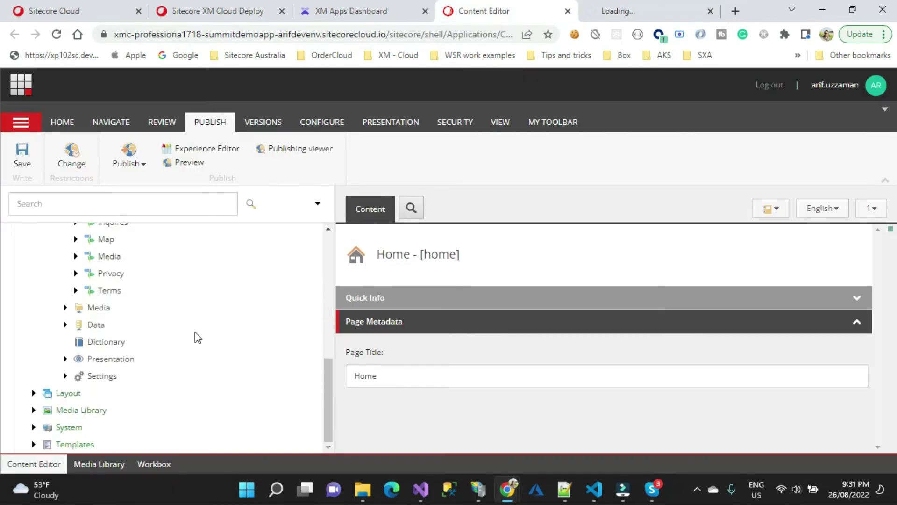
scroll(222, 320, up, 3)
scroll(223, 322, up, 4)
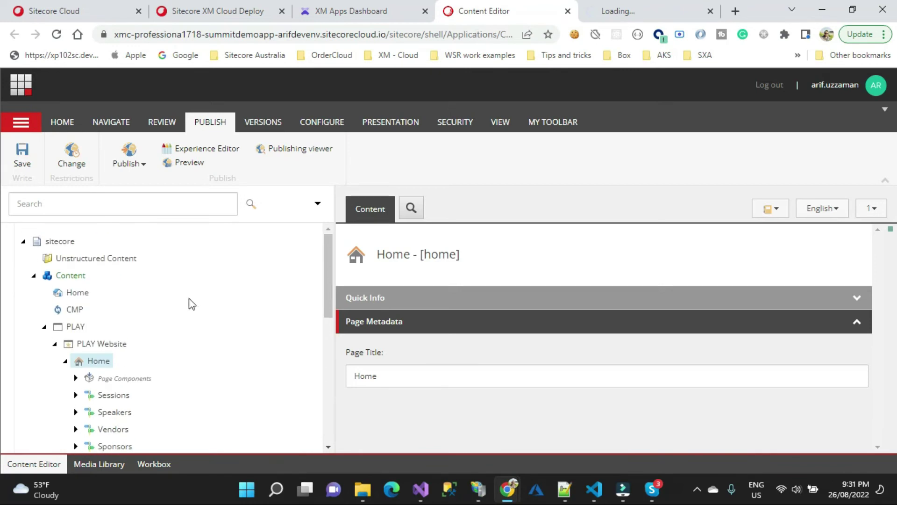
click(65, 361)
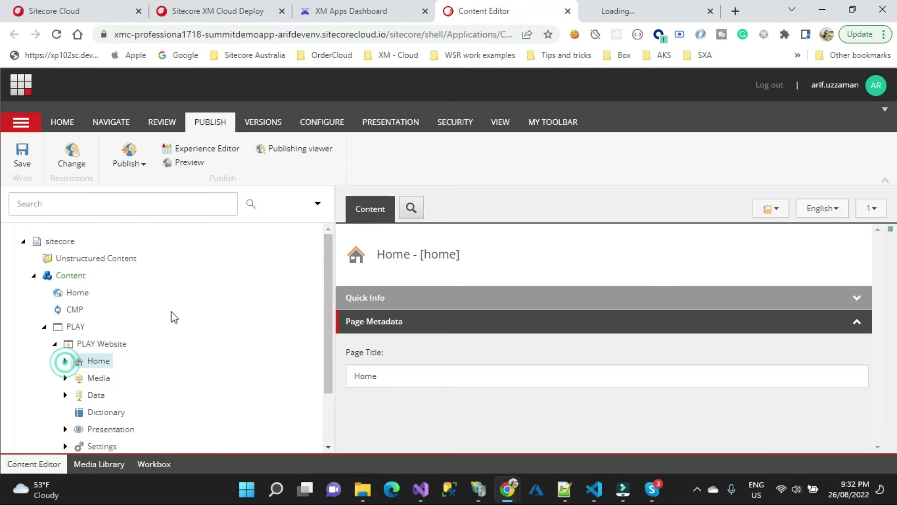
scroll(200, 308, down, 2)
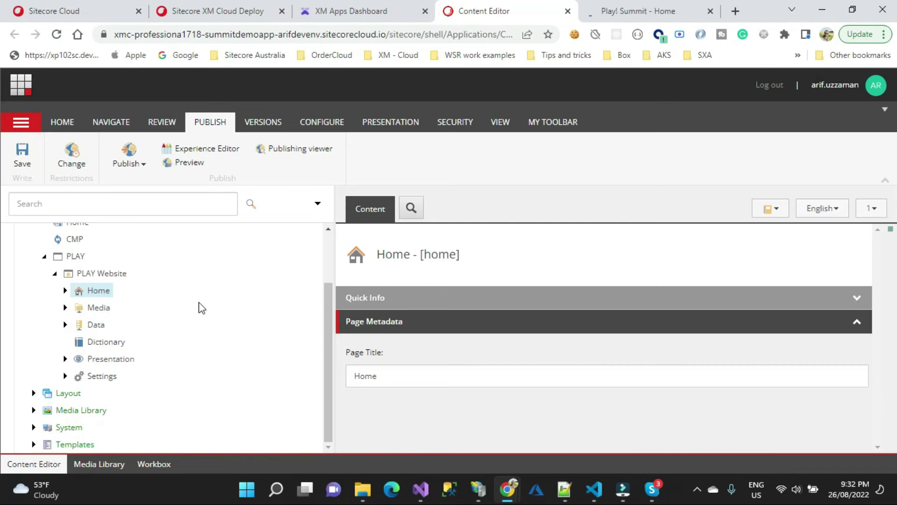
- Glance at the Play! Summit preview, then cycle through the Content Editor, dashboard and Deploy tabs
click(628, 9)
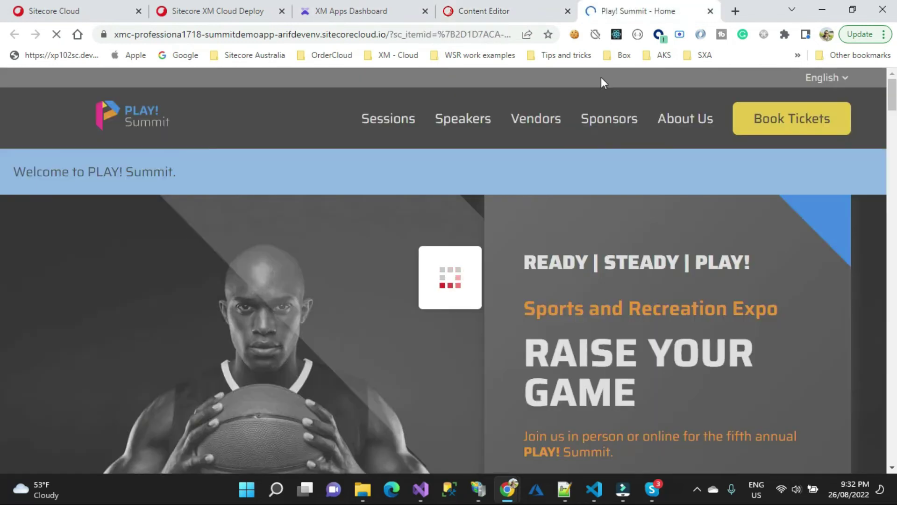
scroll(532, 287, down, 12)
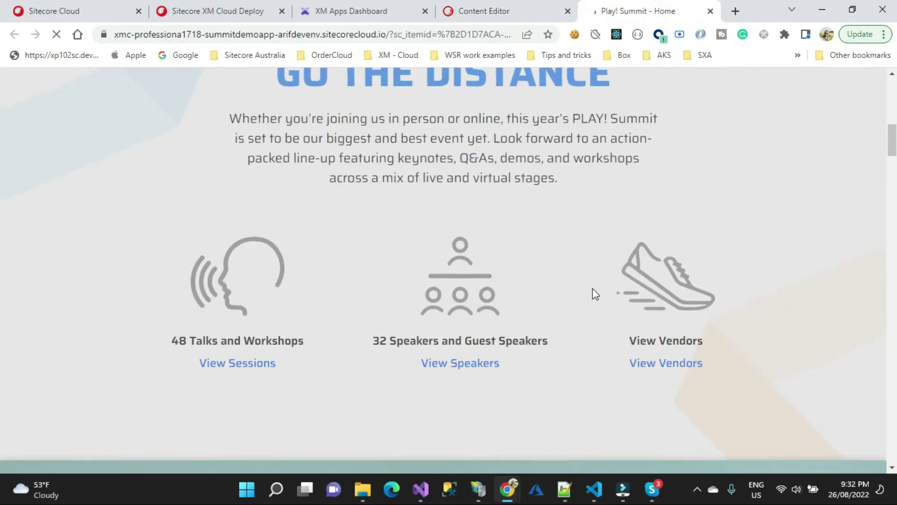
scroll(592, 294, up, 8)
scroll(573, 286, up, 5)
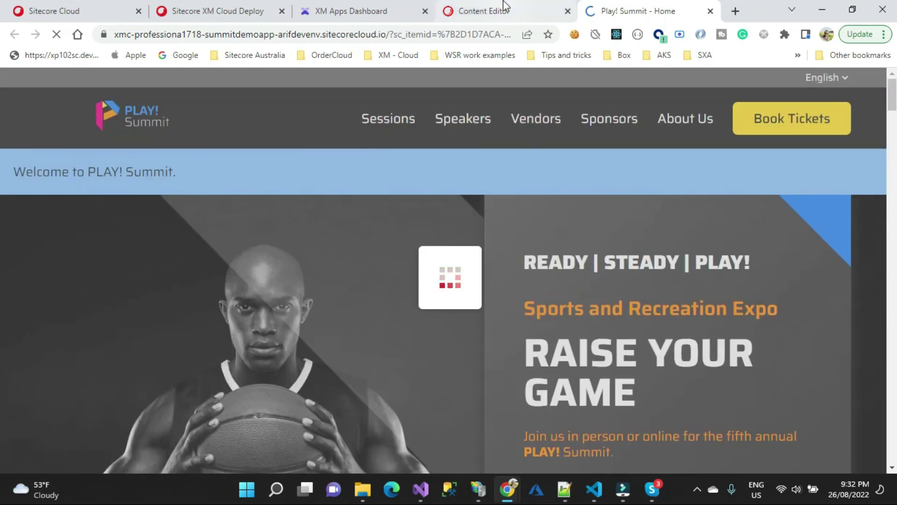
click(482, 11)
click(340, 8)
click(209, 7)
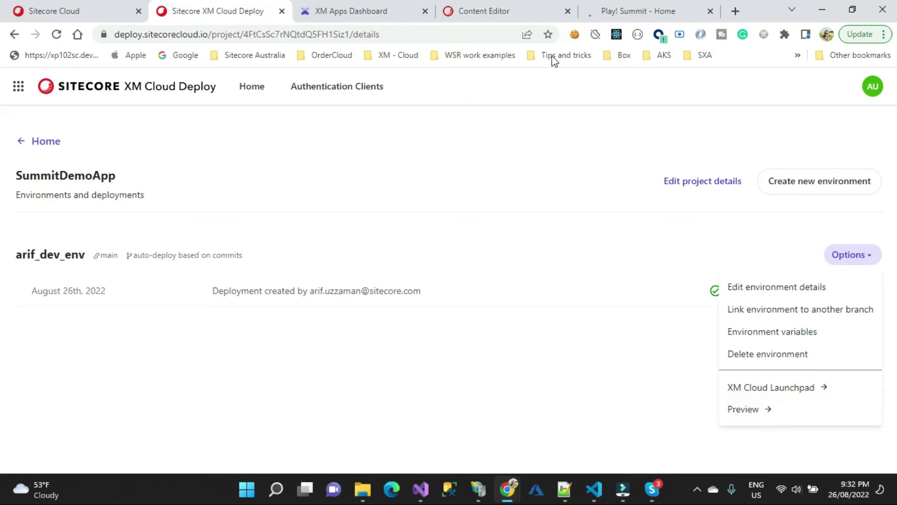
- Scroll through the PLAY! Summit home page preview and back toward the top
click(626, 4)
scroll(492, 162, down, 12)
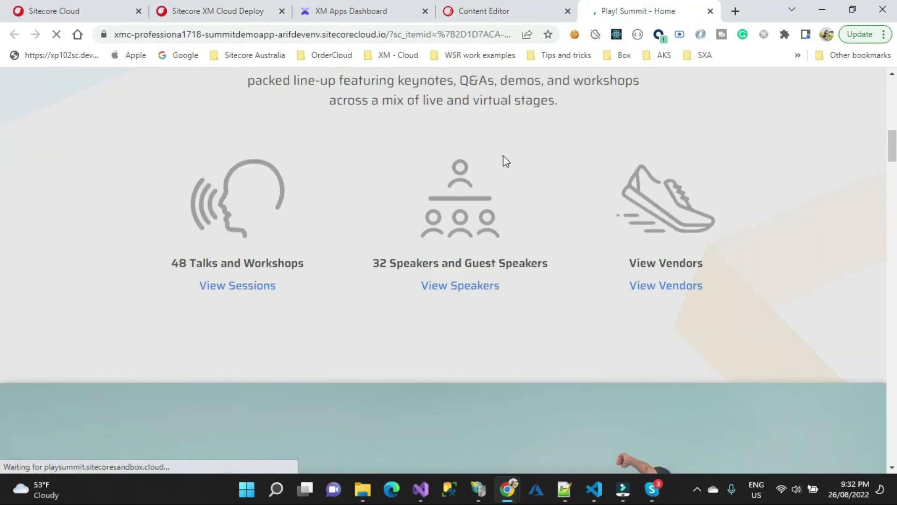
scroll(647, 184, down, 20)
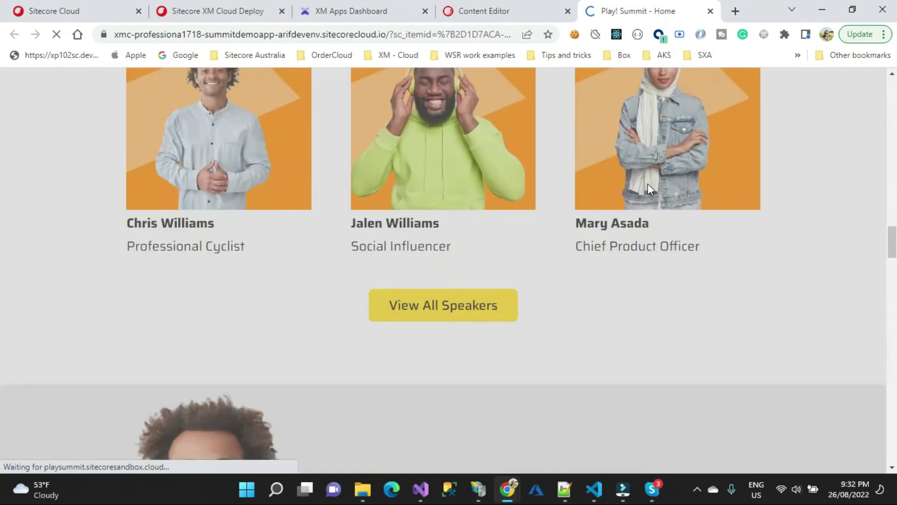
scroll(648, 188, down, 20)
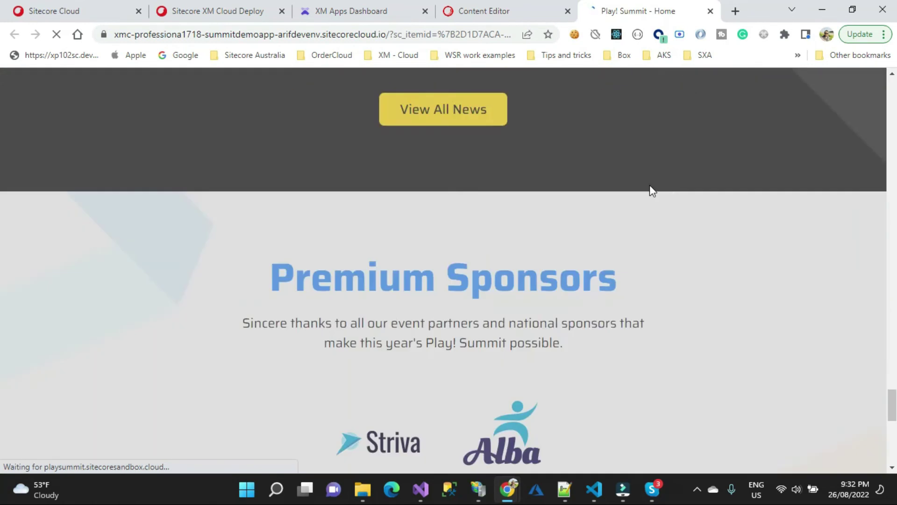
scroll(650, 184, down, 11)
scroll(645, 182, up, 17)
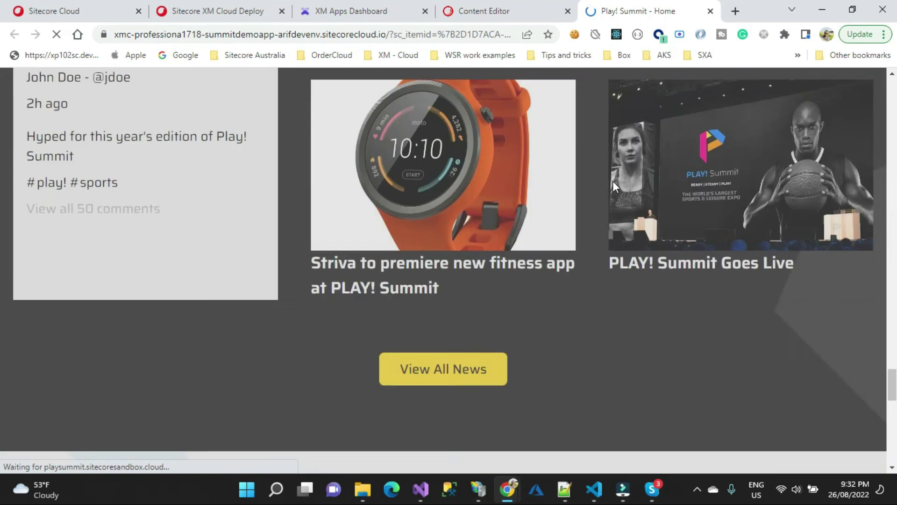
scroll(602, 180, up, 20)
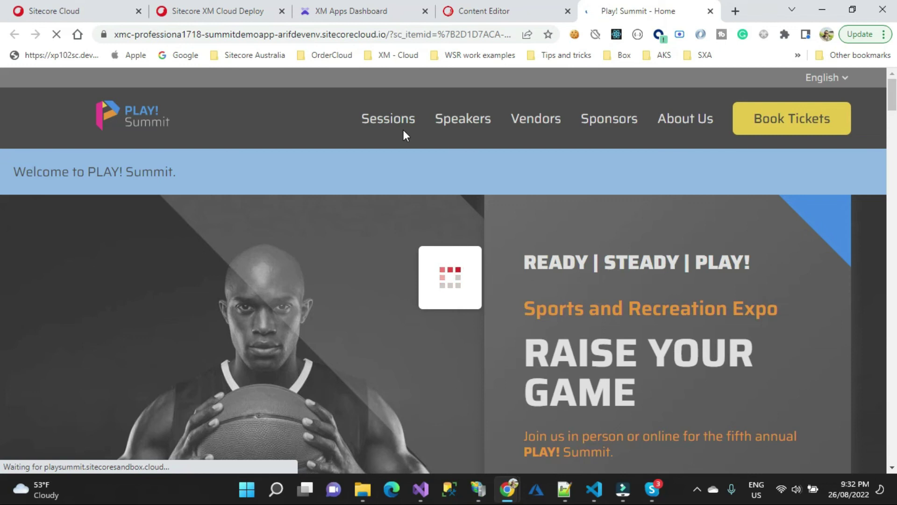
- Return to the SummitDemoApp project page in XM Cloud Deploy after briefly visiting the Cloud home page
click(201, 11)
click(53, 10)
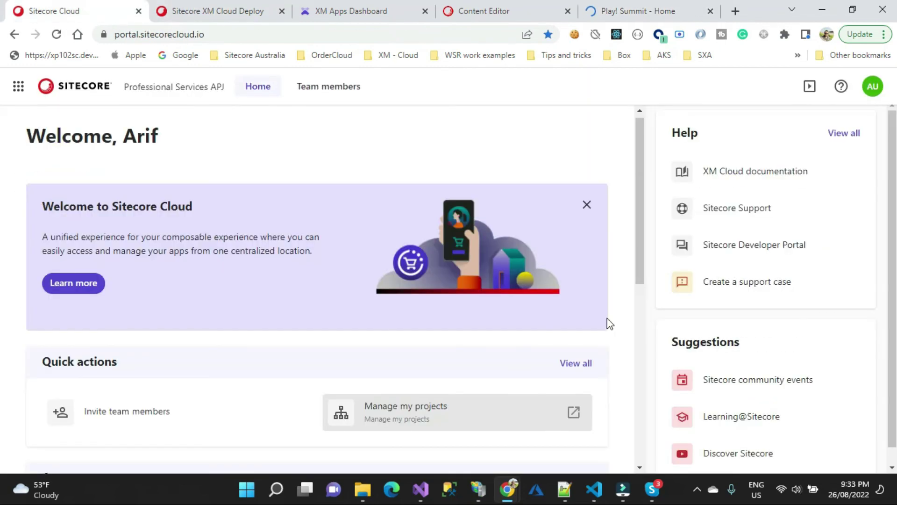
click(268, 17)
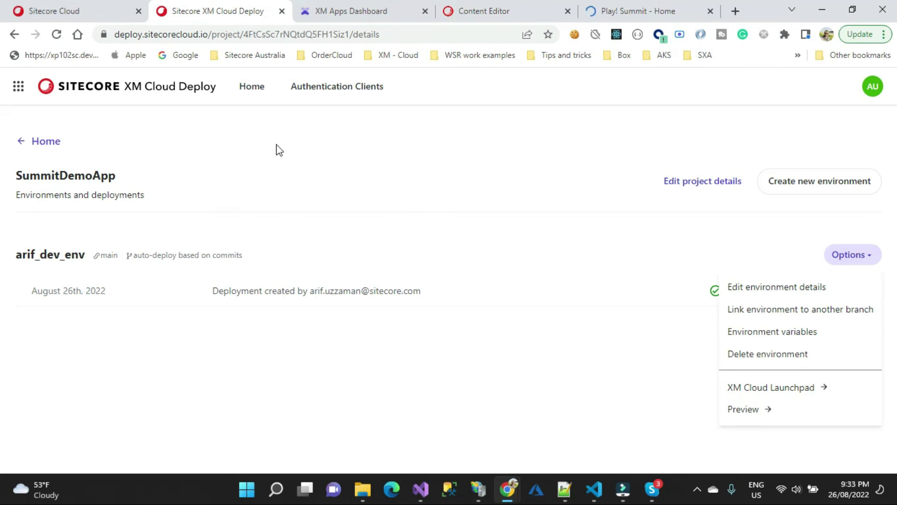
- Bring up the Play! Summit home preview, checking back on the Deploy project page in between
click(661, 11)
click(238, 8)
click(632, 9)
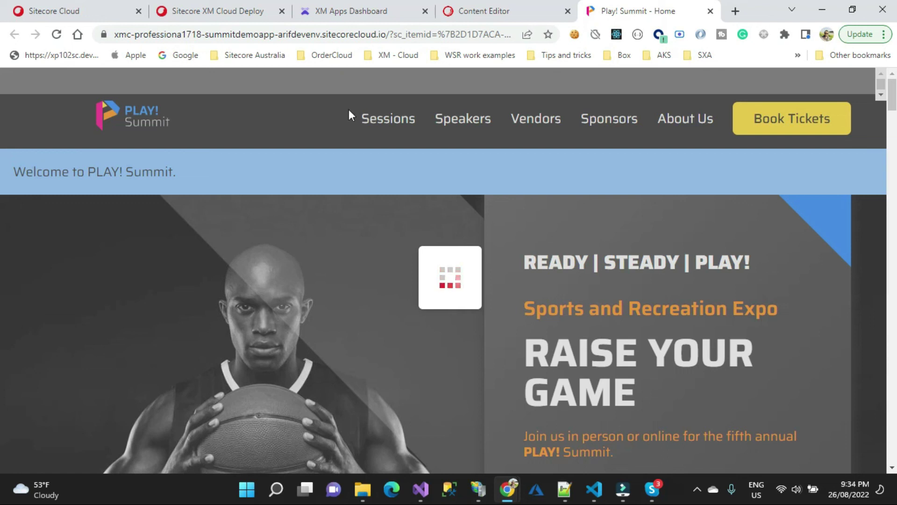
- Review the XM Cloud Apps Dashboard tools list: Content, Utilities and Access Management
scroll(559, 251, down, 15)
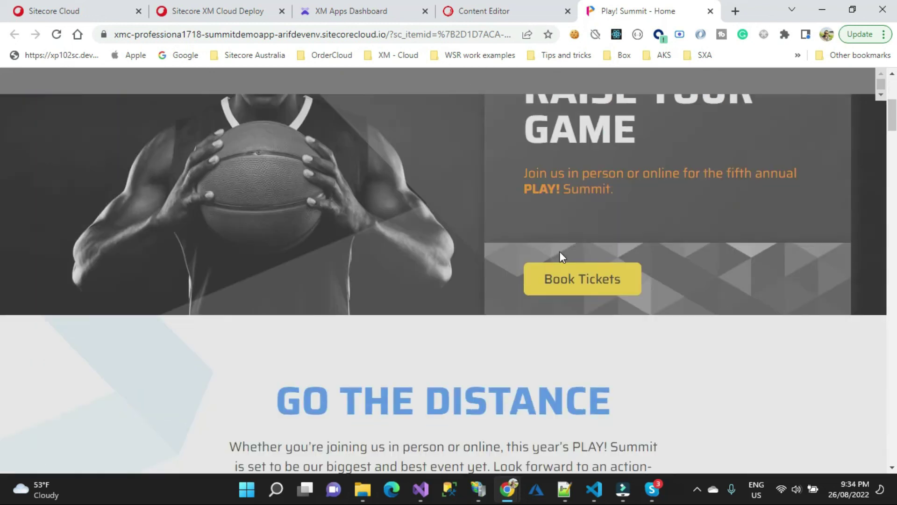
scroll(561, 252, down, 5)
click(354, 10)
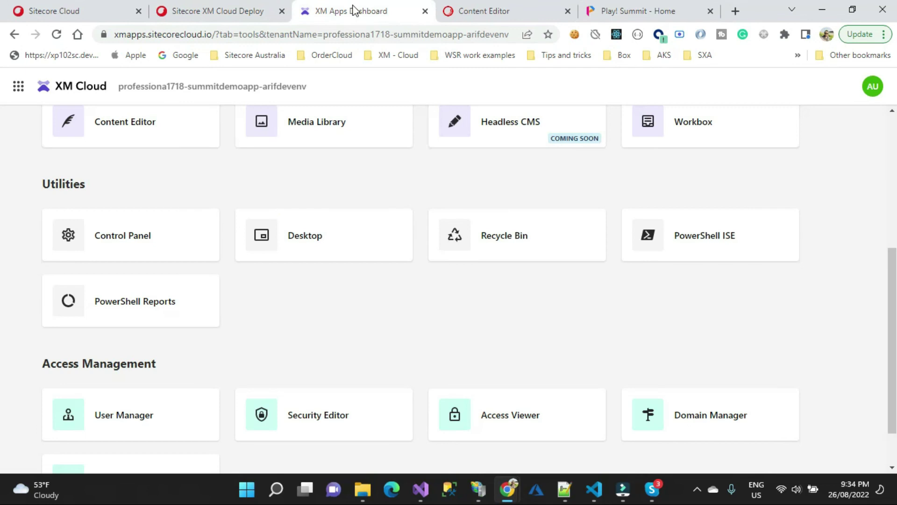
scroll(505, 311, down, 1)
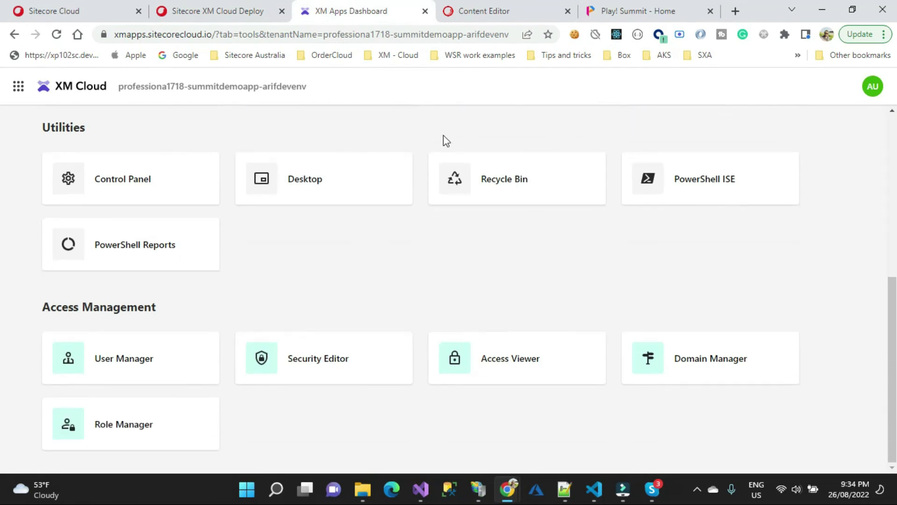
scroll(493, 177, up, 6)
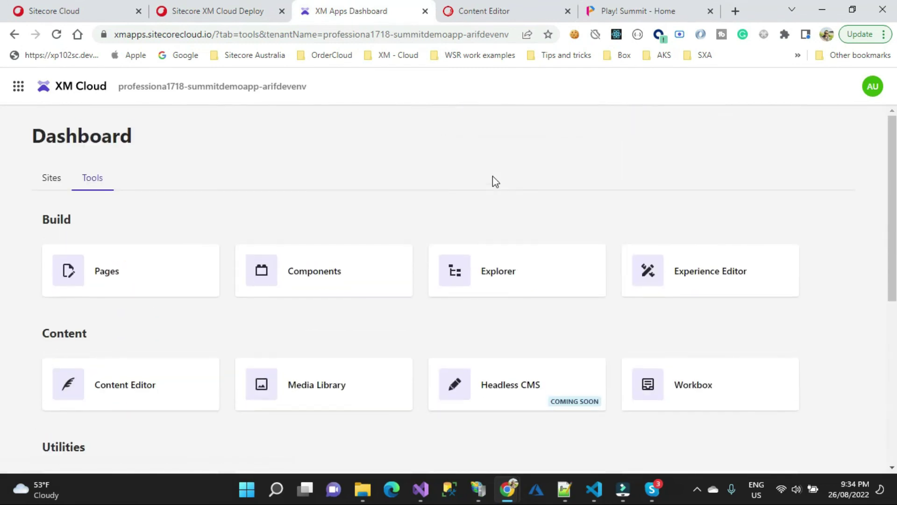
scroll(514, 220, down, 4)
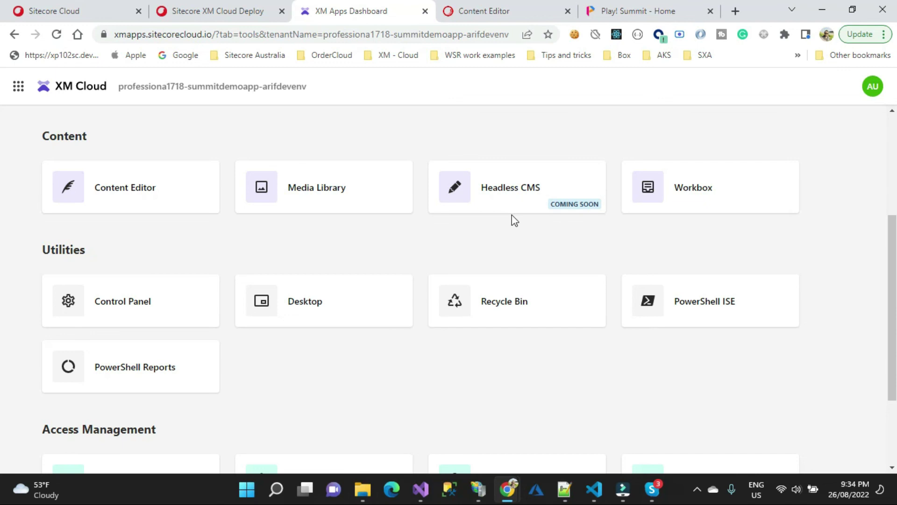
click(656, 10)
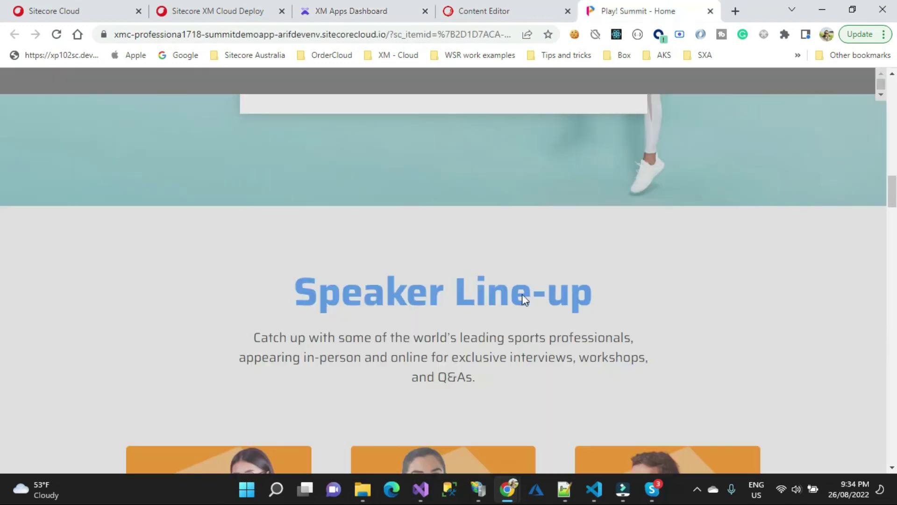
scroll(522, 293, up, 15)
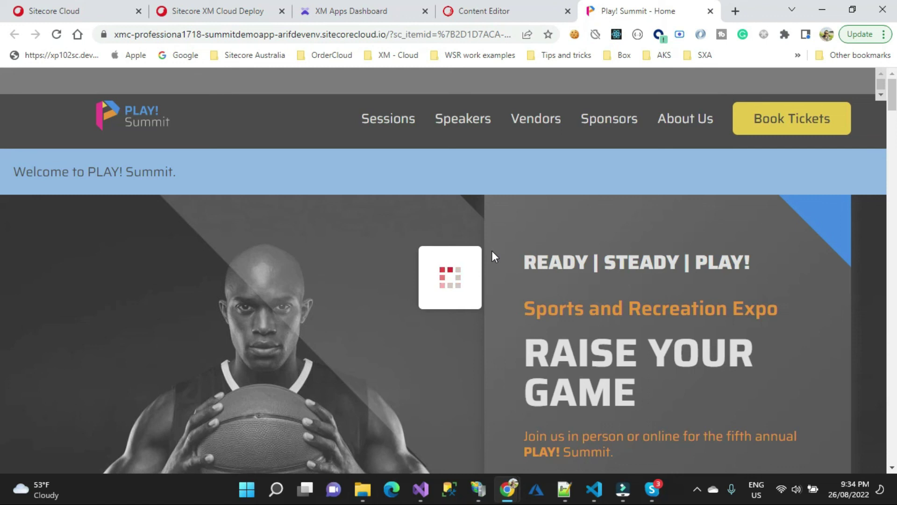
click(247, 11)
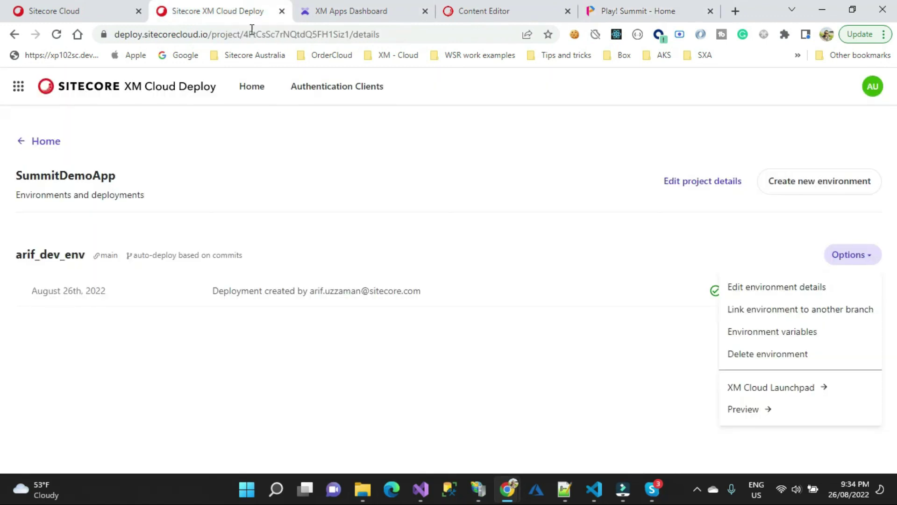
click(630, 10)
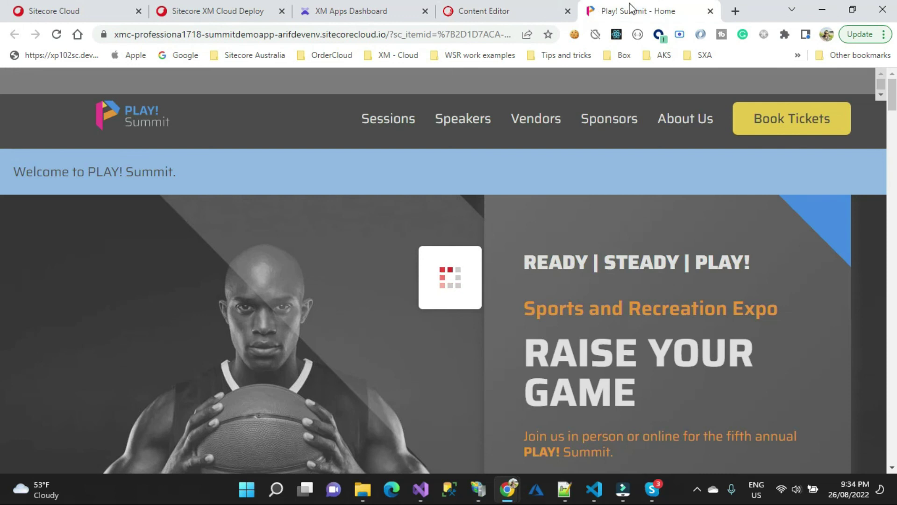
click(697, 489)
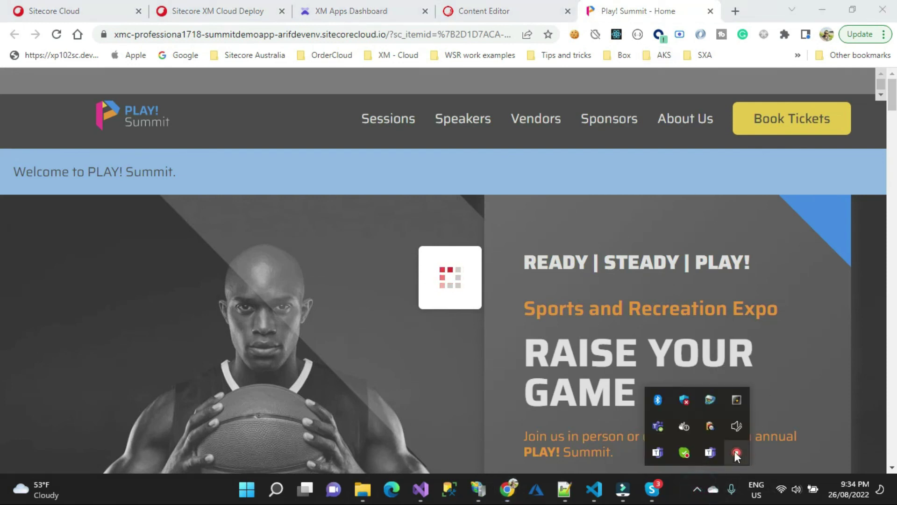